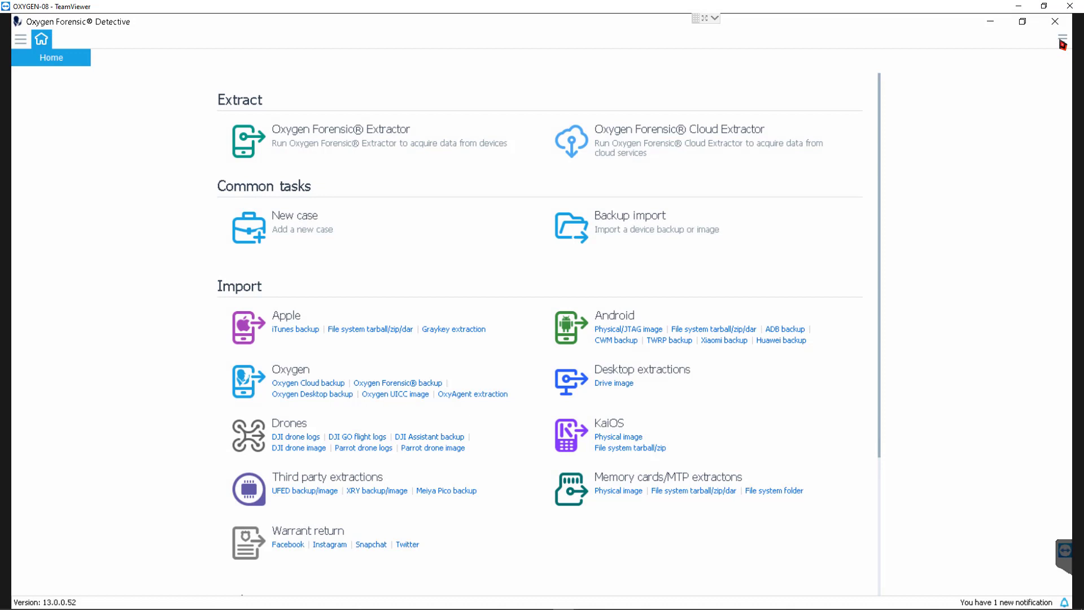
# Step: Open the main tools menu with its Options, Hash sets and Keywords utilities from the Home screen
pyautogui.click(1060, 40)
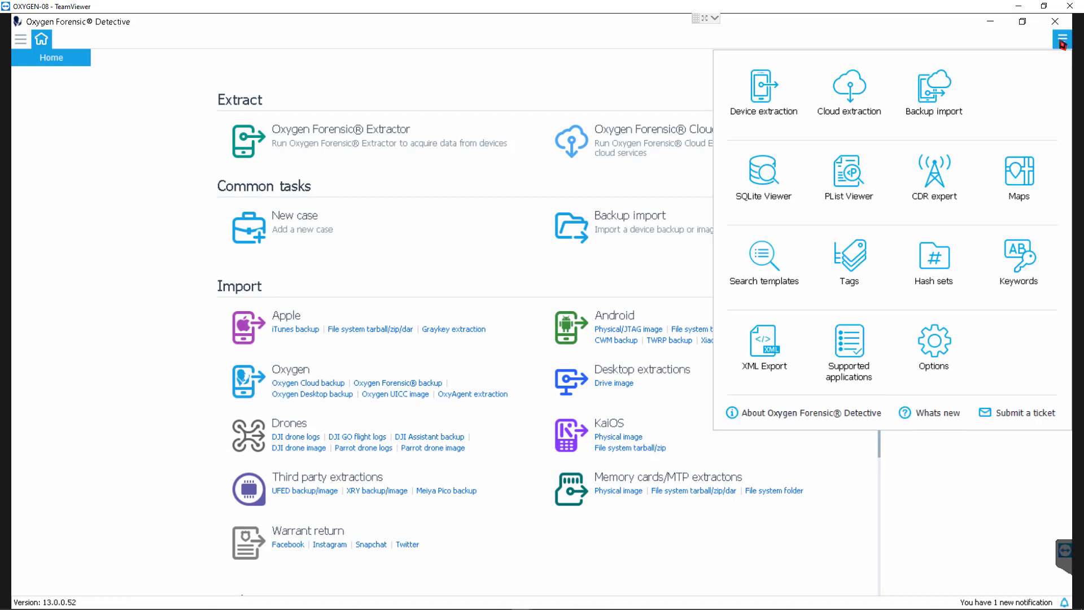
# Step: In Options > Advanced analytics, switch Run OCR at import off and back on
pyautogui.click(930, 342)
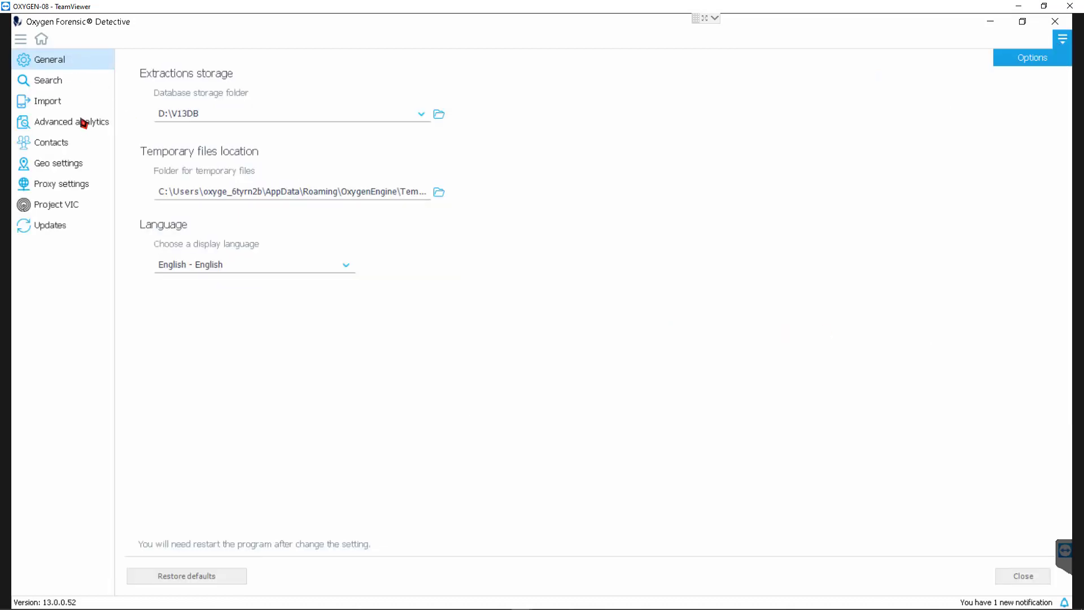
pyautogui.click(45, 126)
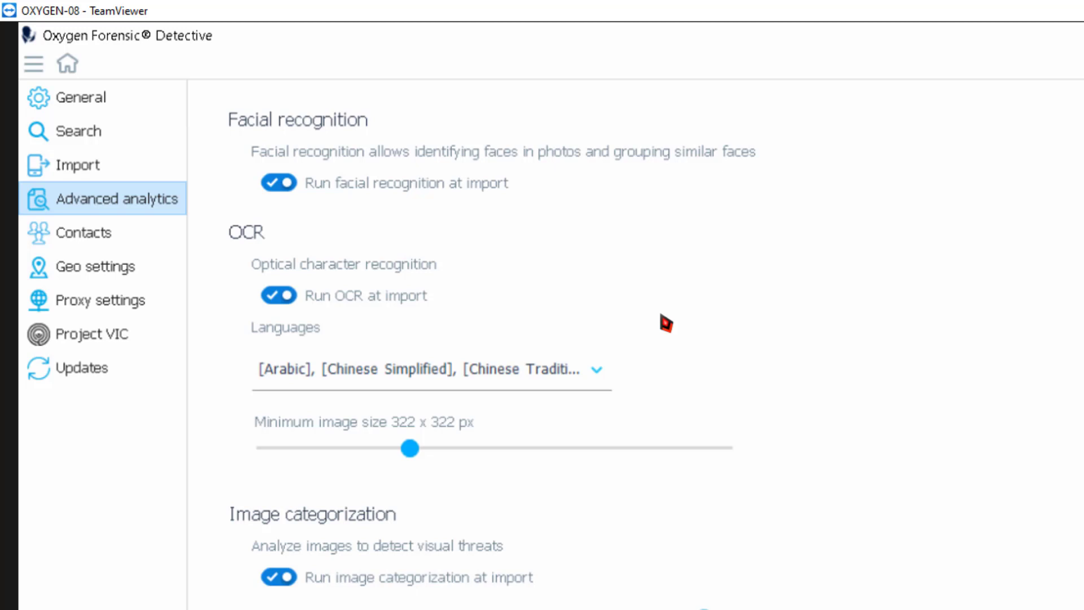
pyautogui.click(264, 300)
pyautogui.click(264, 305)
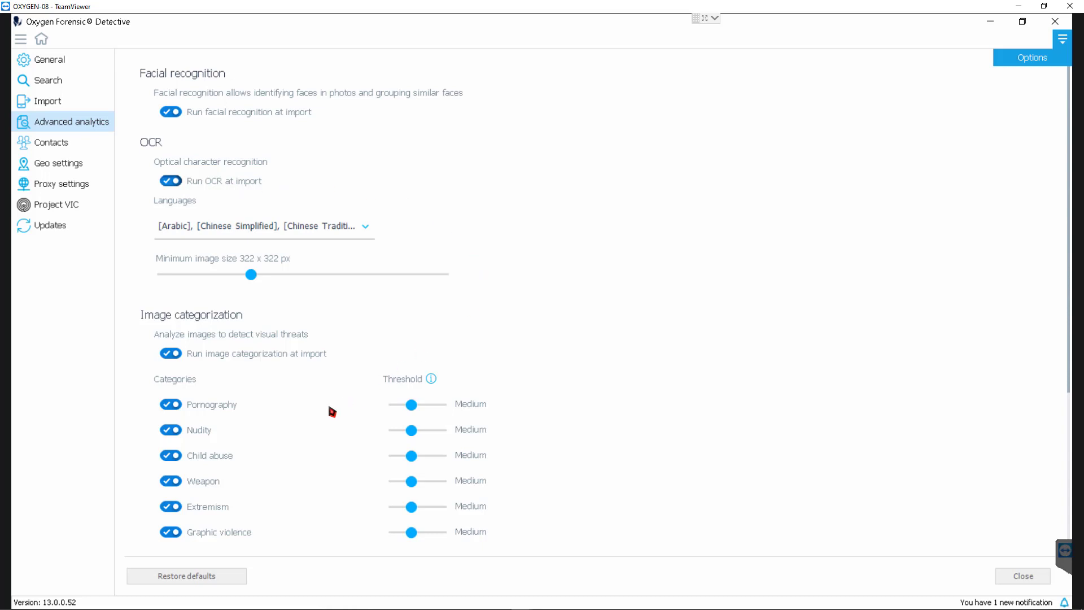
# Step: Review the Advanced analytics OCR options and Languages list, then show the Updates page
pyautogui.scroll(-5, 329, 409)
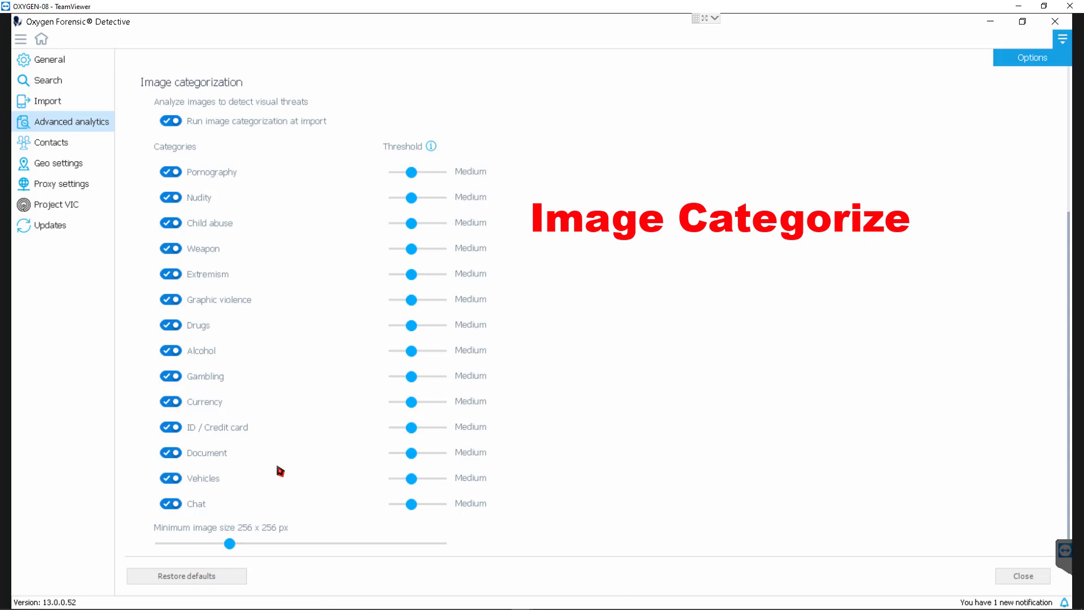
pyautogui.scroll(5, 276, 466)
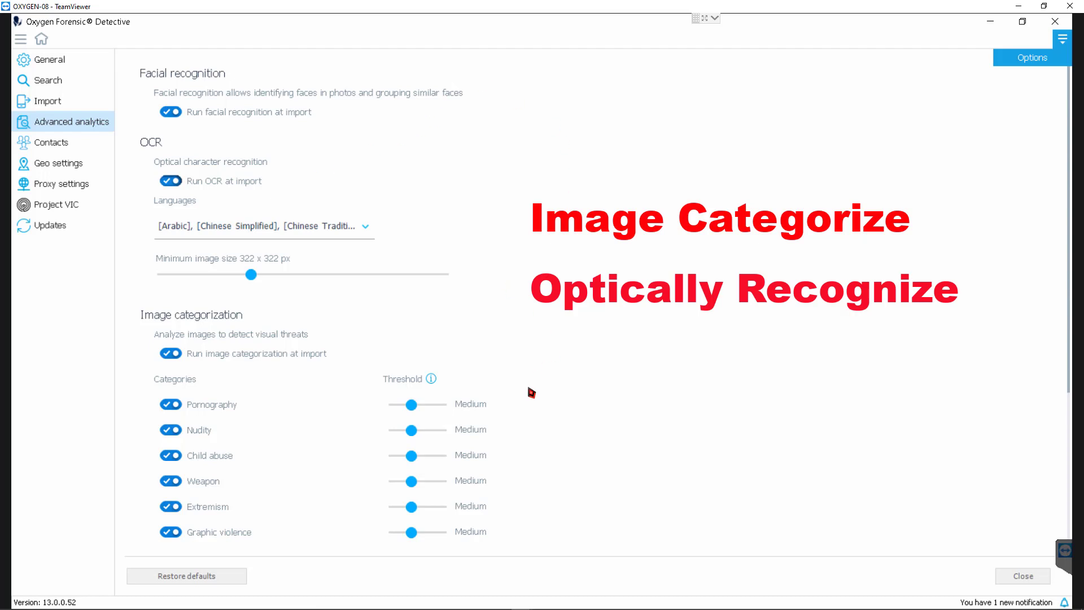
pyautogui.click(366, 227)
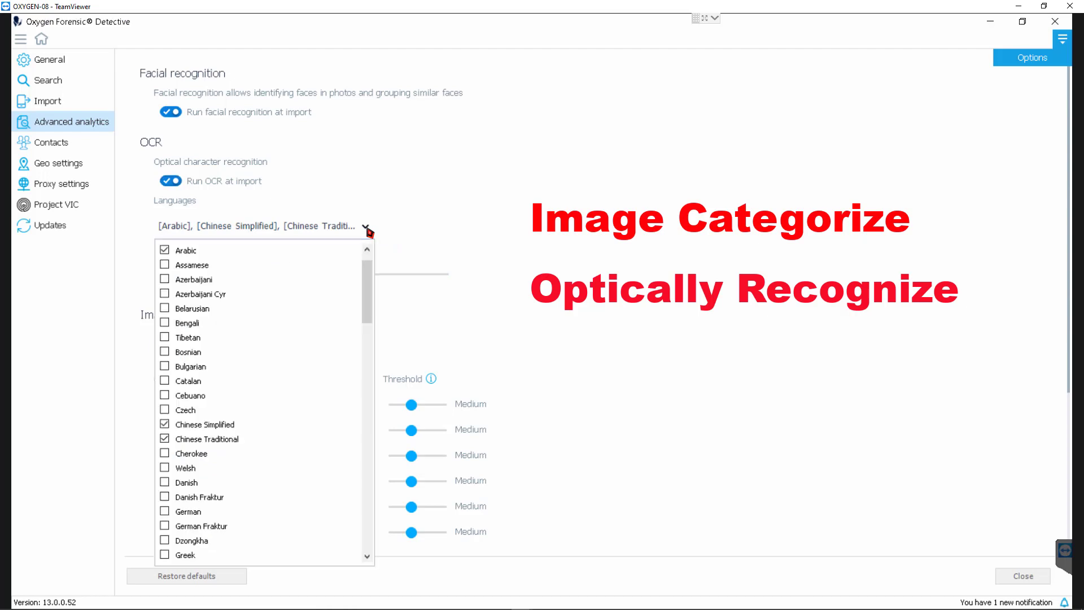
pyautogui.moveTo(367, 284); pyautogui.dragTo(411, 235)
pyautogui.click(411, 236)
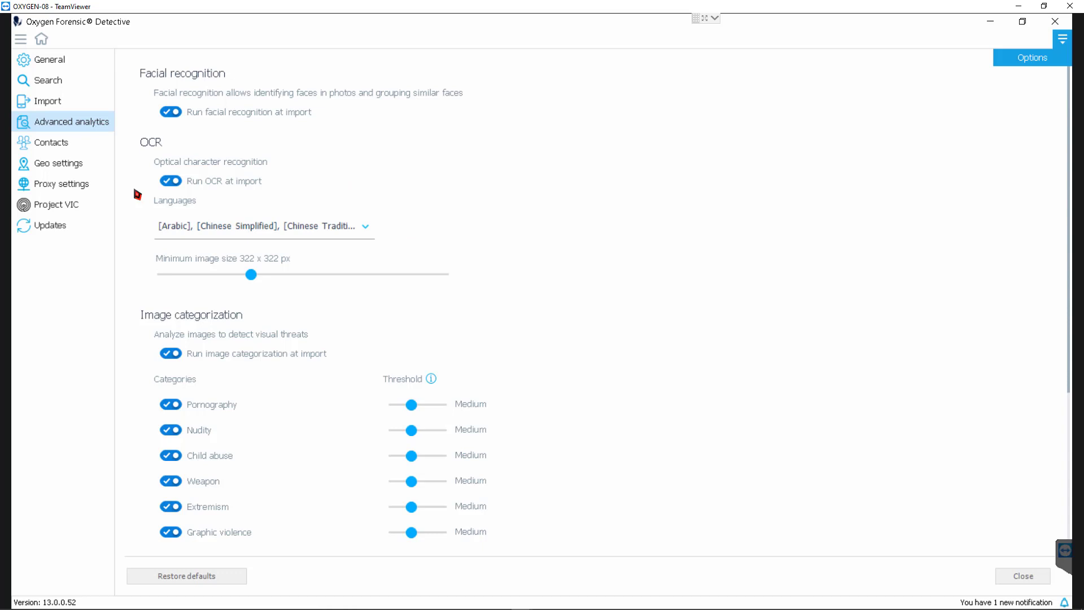
pyautogui.click(43, 228)
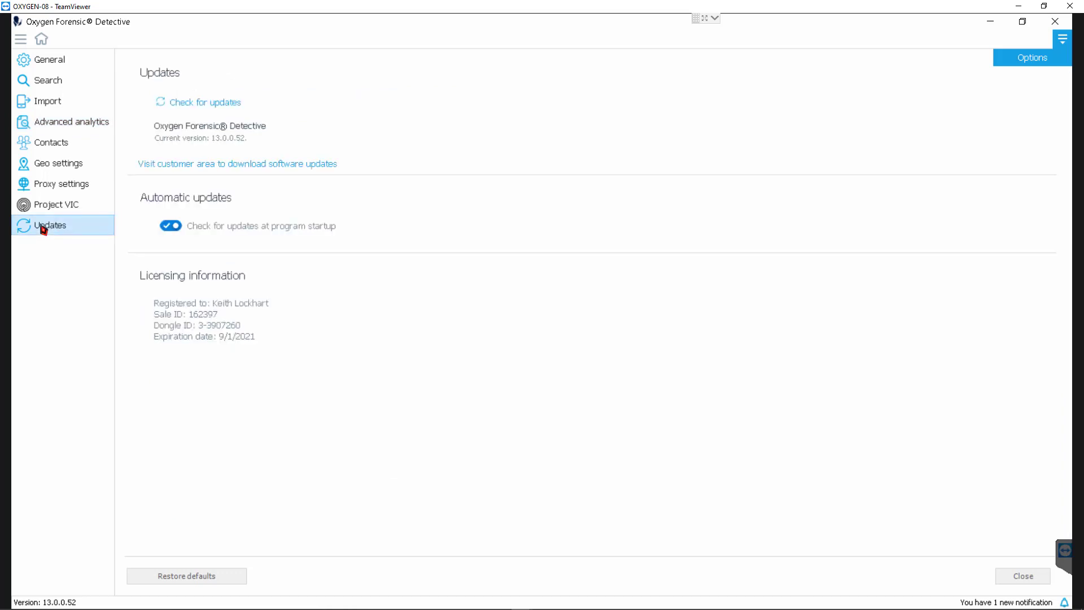
# Step: Log in to the Oxygen customer area to view the 13.0.1.29 downloads, then close Chrome
pyautogui.click(299, 164)
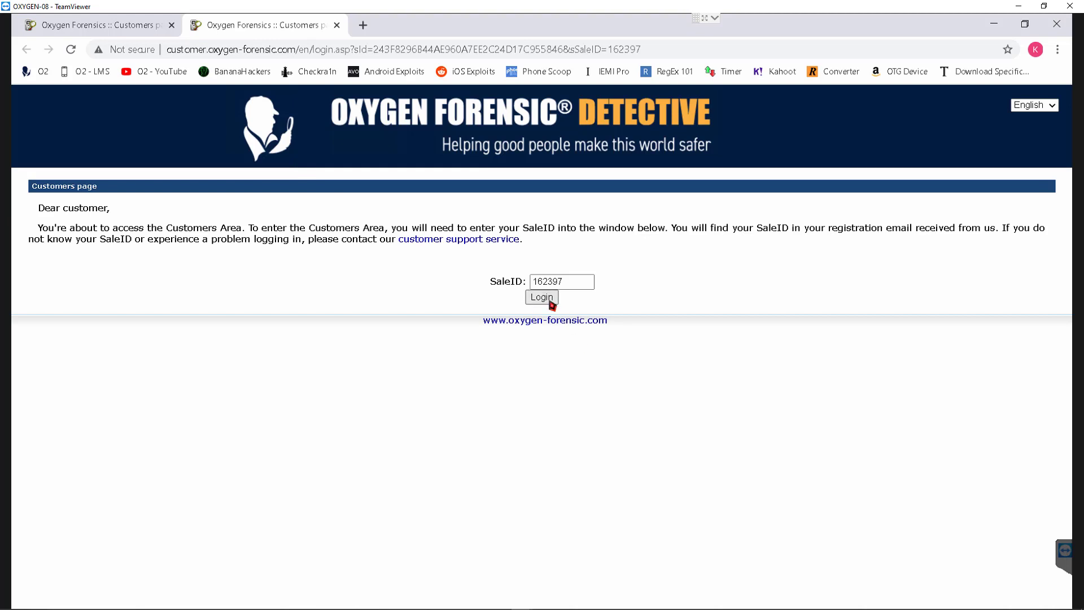
pyautogui.click(550, 301)
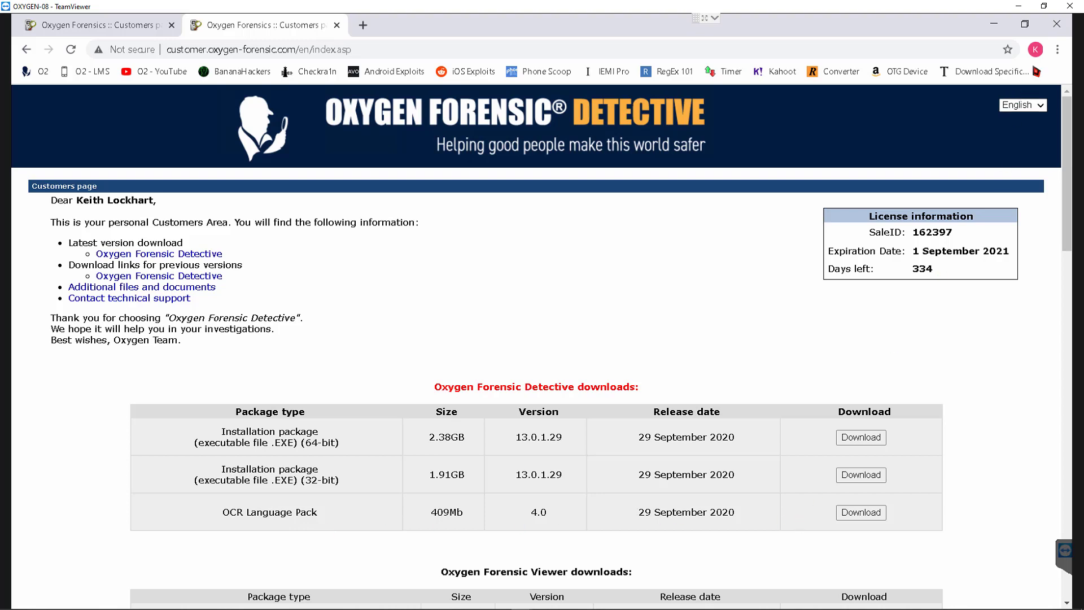
pyautogui.click(1056, 24)
# Step: Confirm the OCR languages are Arabic, Chinese Simplified, Chinese Traditional and English
pyautogui.click(70, 120)
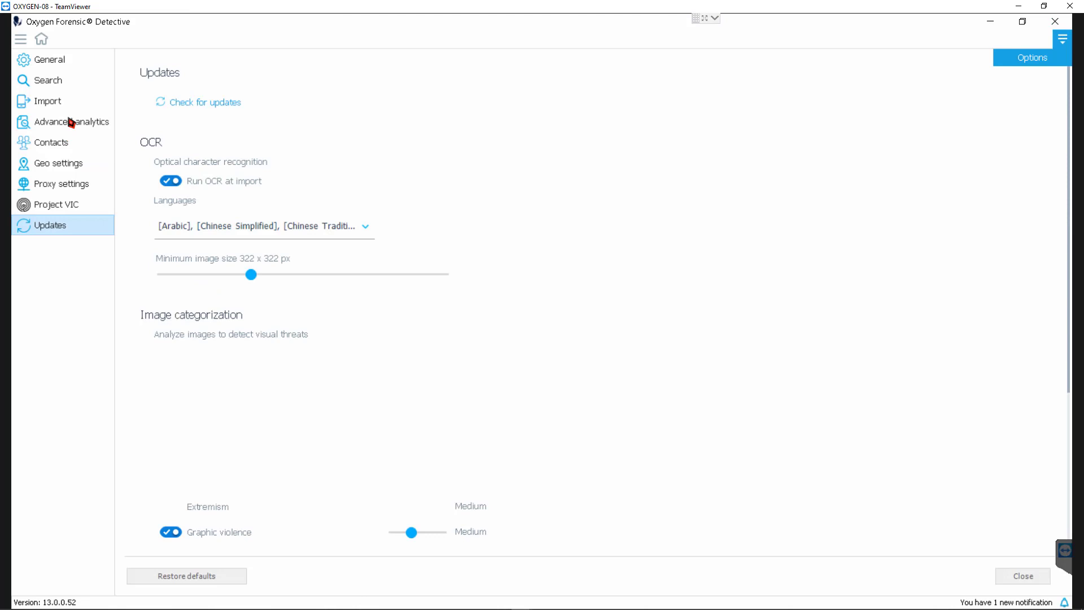
pyautogui.click(367, 228)
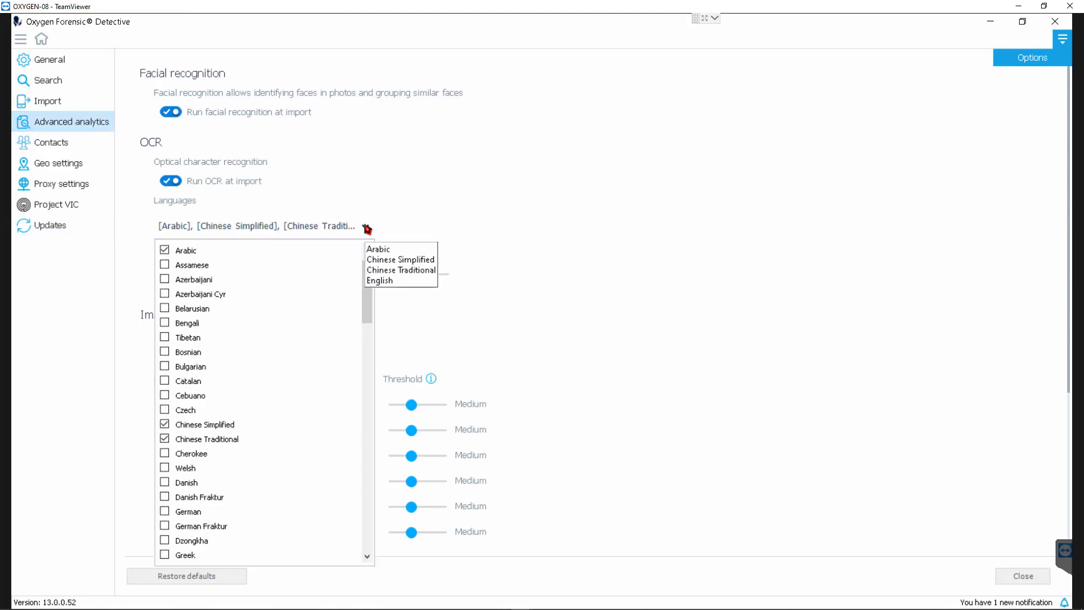
pyautogui.click(367, 228)
pyautogui.click(367, 229)
pyautogui.click(367, 229)
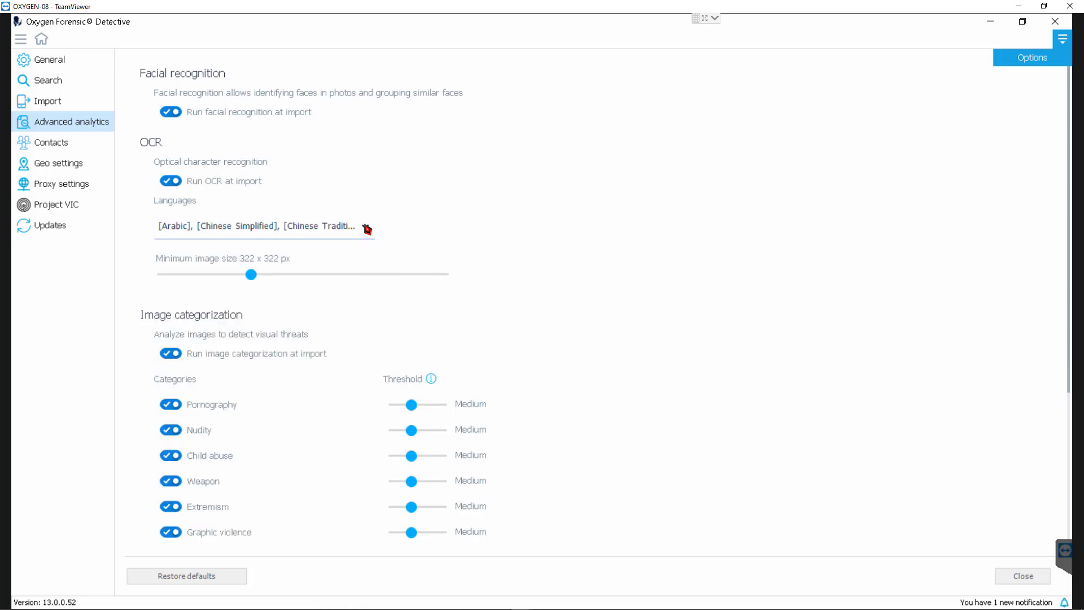
pyautogui.click(367, 229)
pyautogui.click(424, 215)
# Step: Import the OCR Data folder as a memory card file system folder with Advanced analytics enabled
pyautogui.click(41, 39)
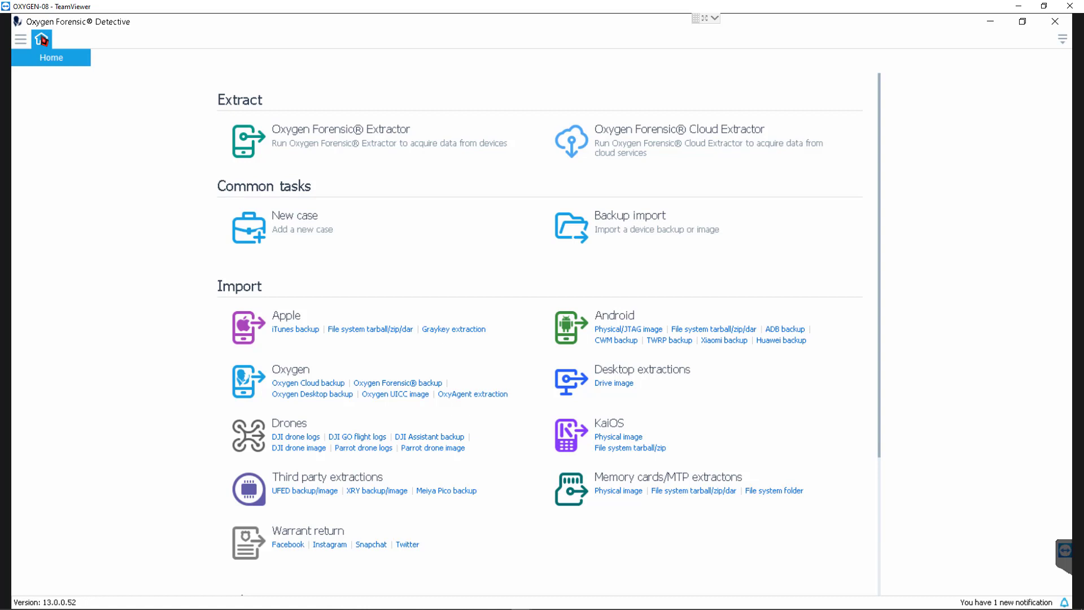
pyautogui.click(784, 493)
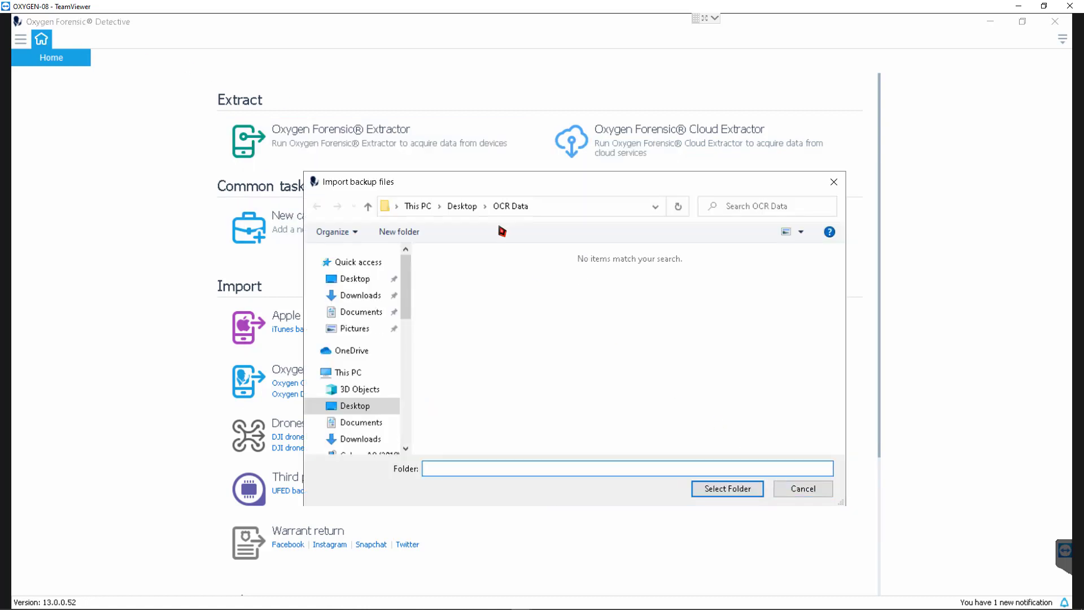
pyautogui.click(727, 494)
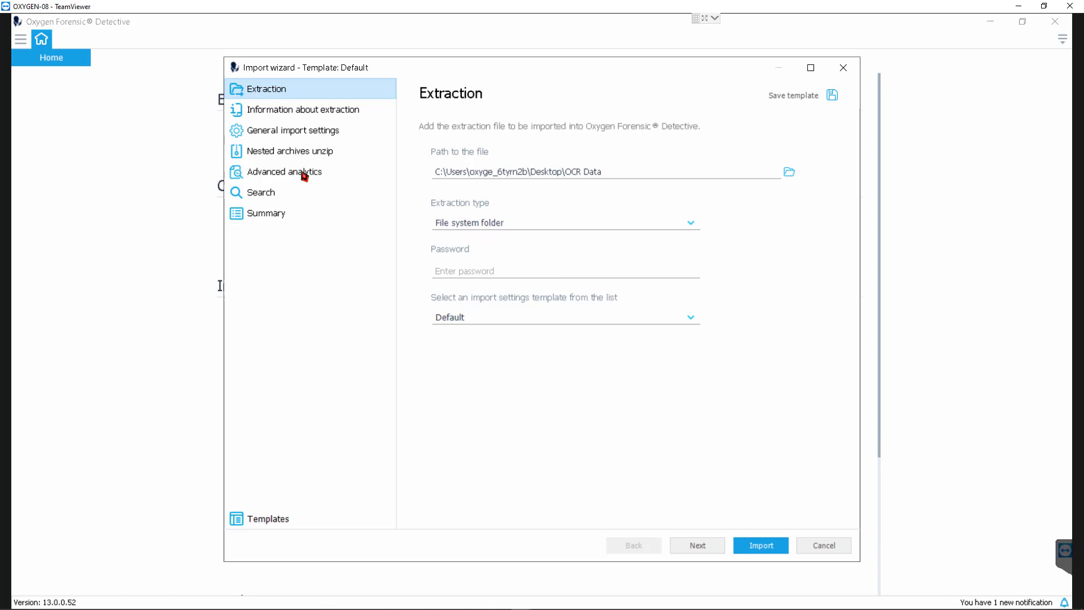
pyautogui.click(333, 175)
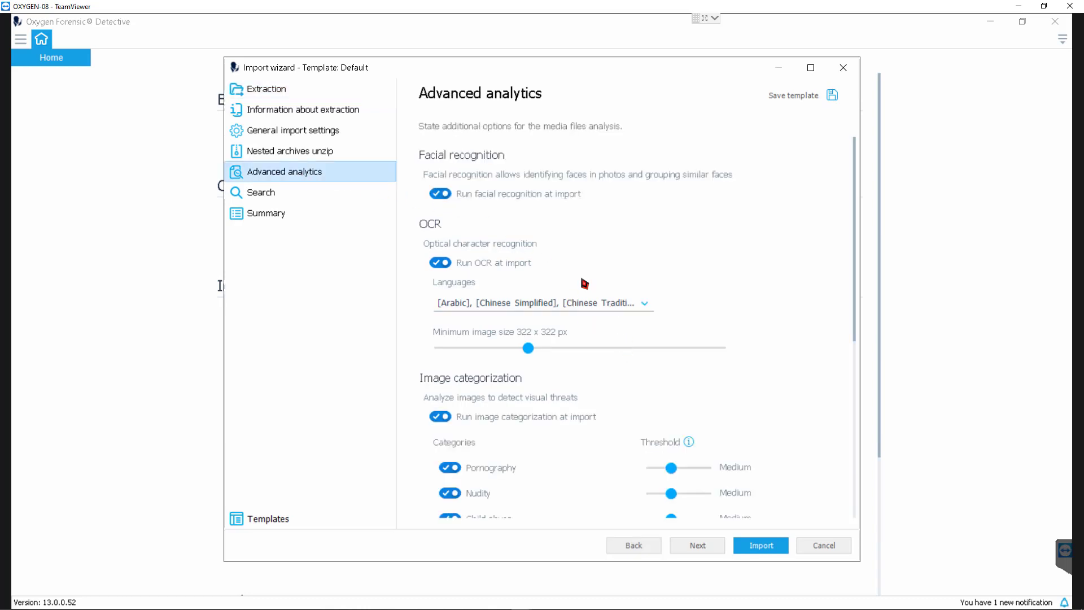
pyautogui.click(763, 547)
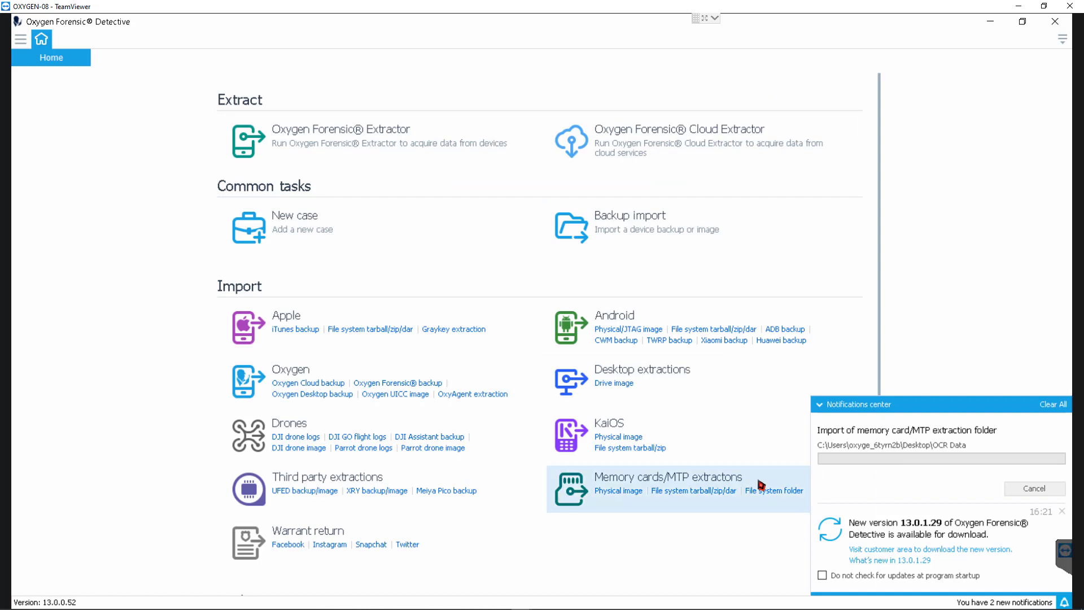
pyautogui.press('super')
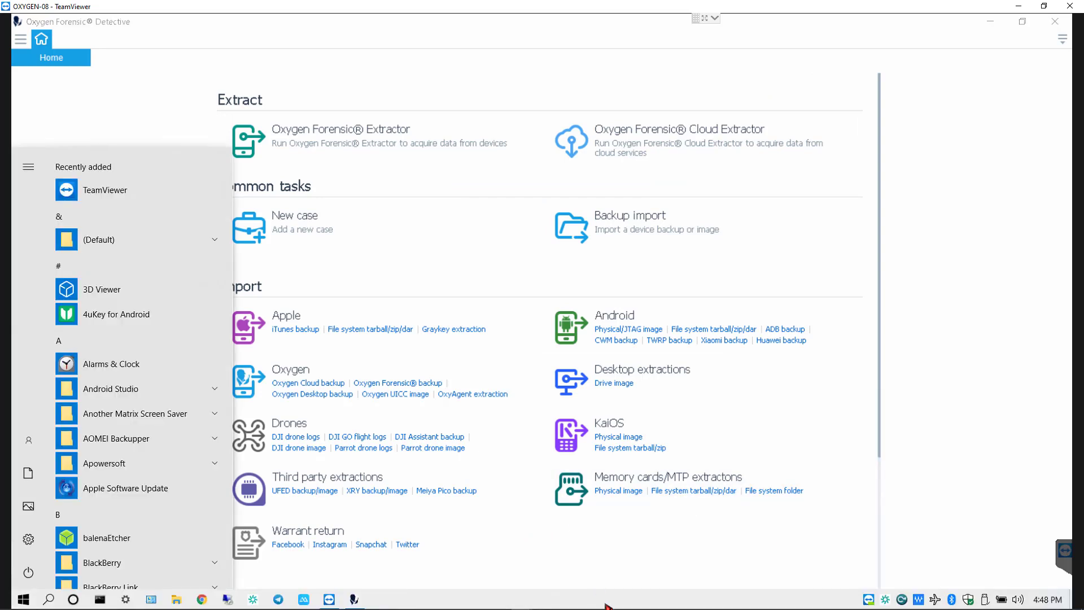
pyautogui.rightClick(607, 599)
pyautogui.click(653, 535)
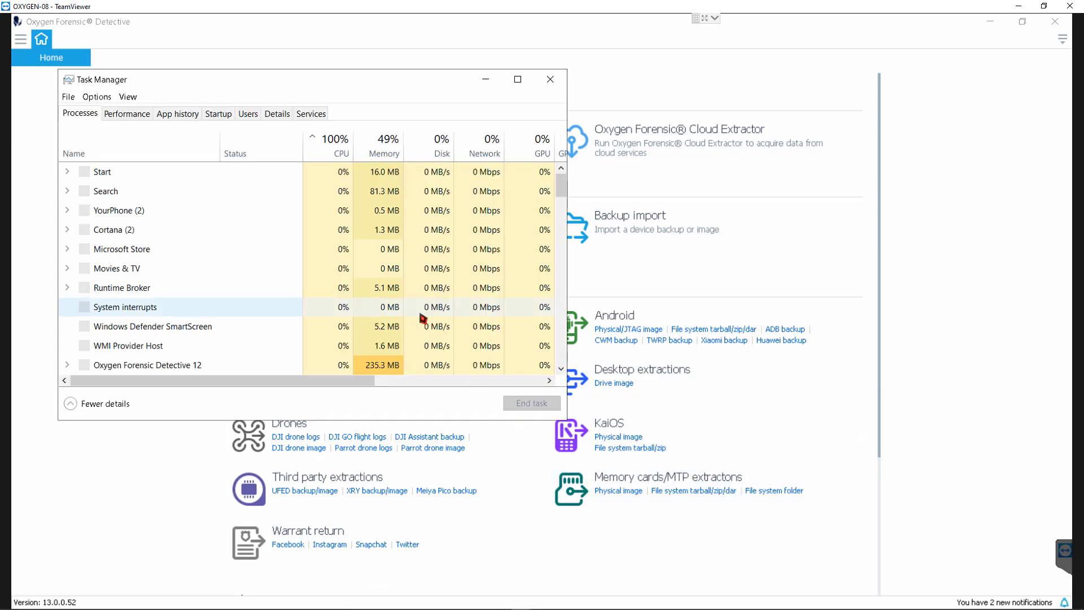
pyautogui.click(127, 113)
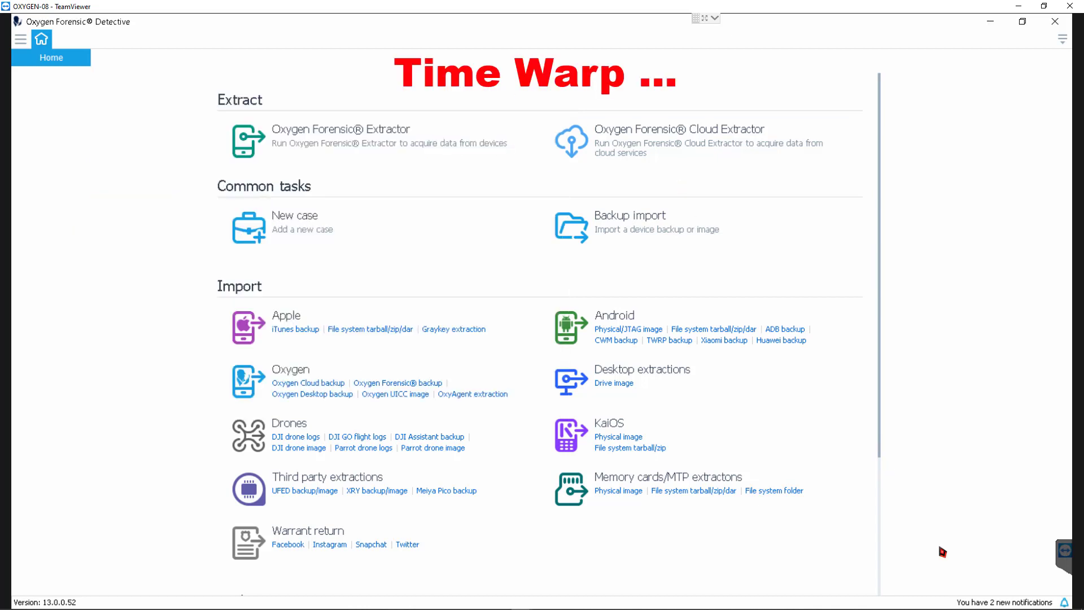
# Step: Open the finished OCR Data extraction from Notifications and list its six image files
pyautogui.click(1011, 601)
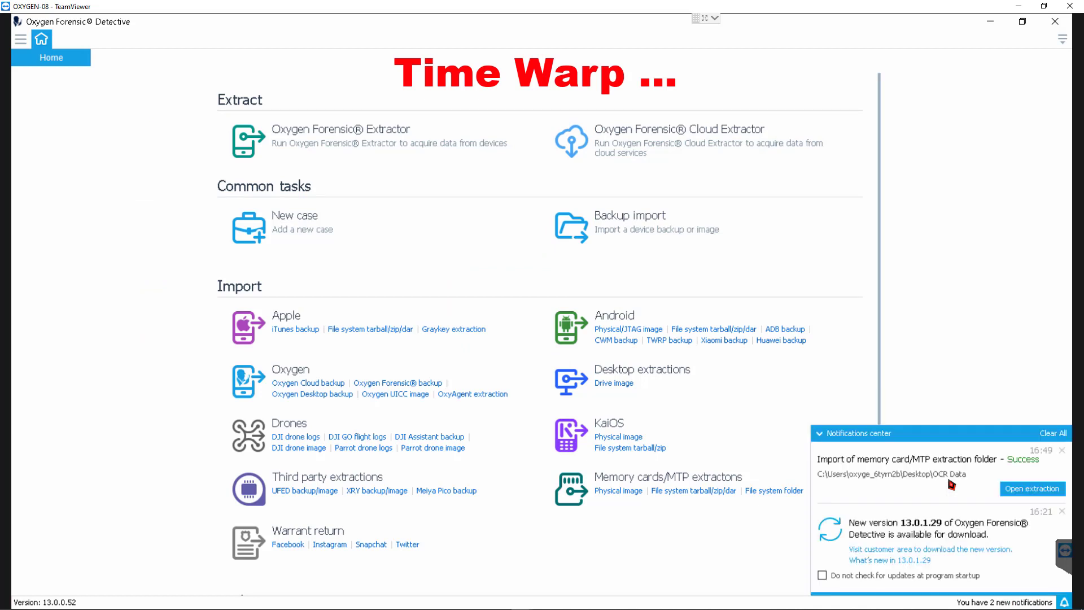
pyautogui.click(1011, 492)
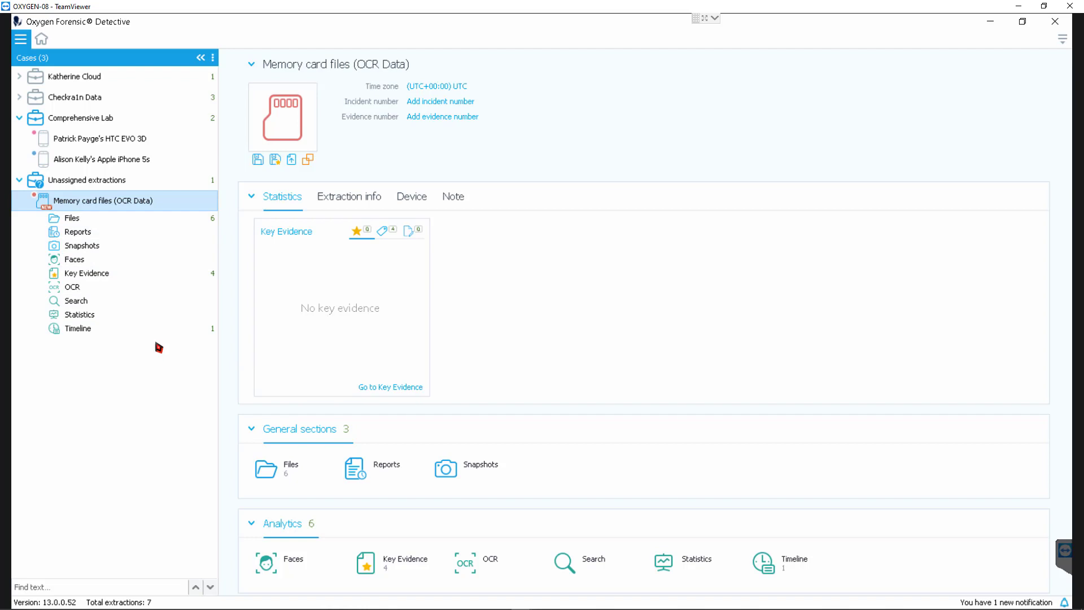
pyautogui.click(125, 219)
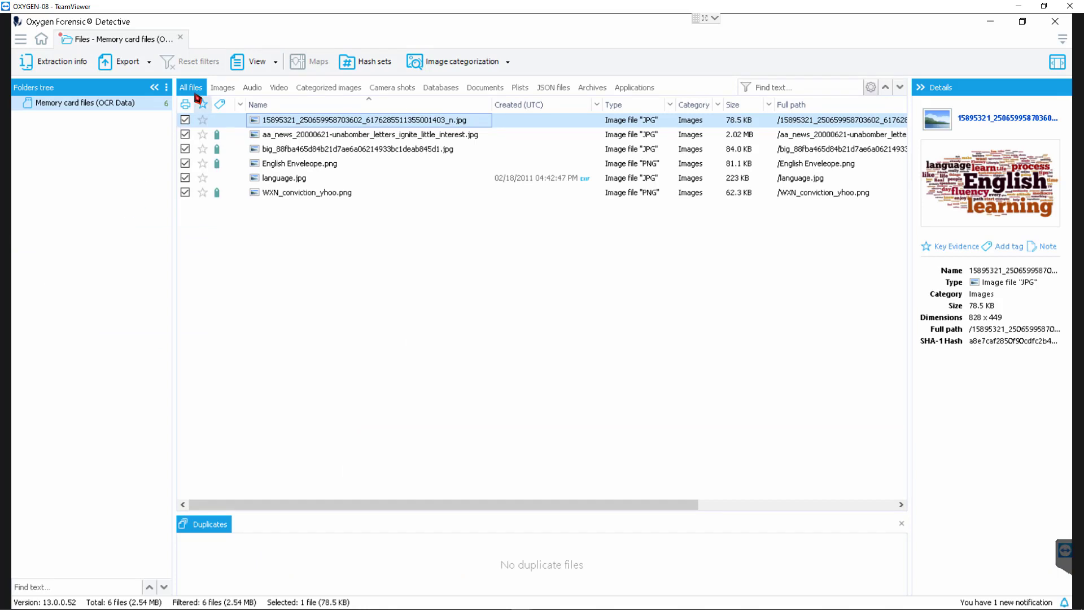
# Step: Tag WXN_conviction_yhoo.png as Document, then show Key Evidence counts by tag on the overview
pyautogui.click(223, 90)
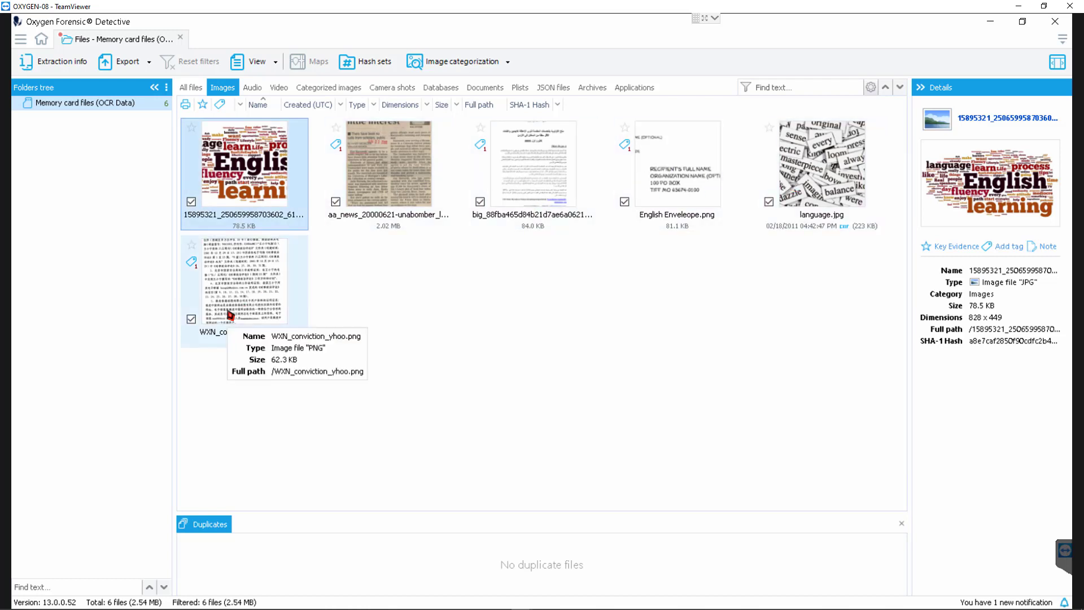
pyautogui.click(191, 89)
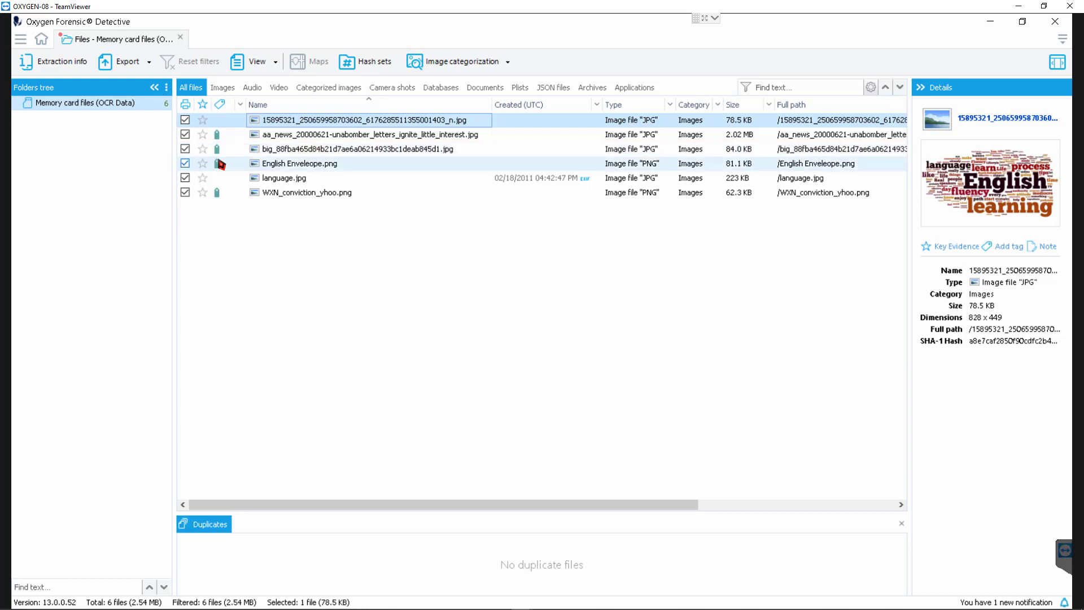
pyautogui.click(218, 193)
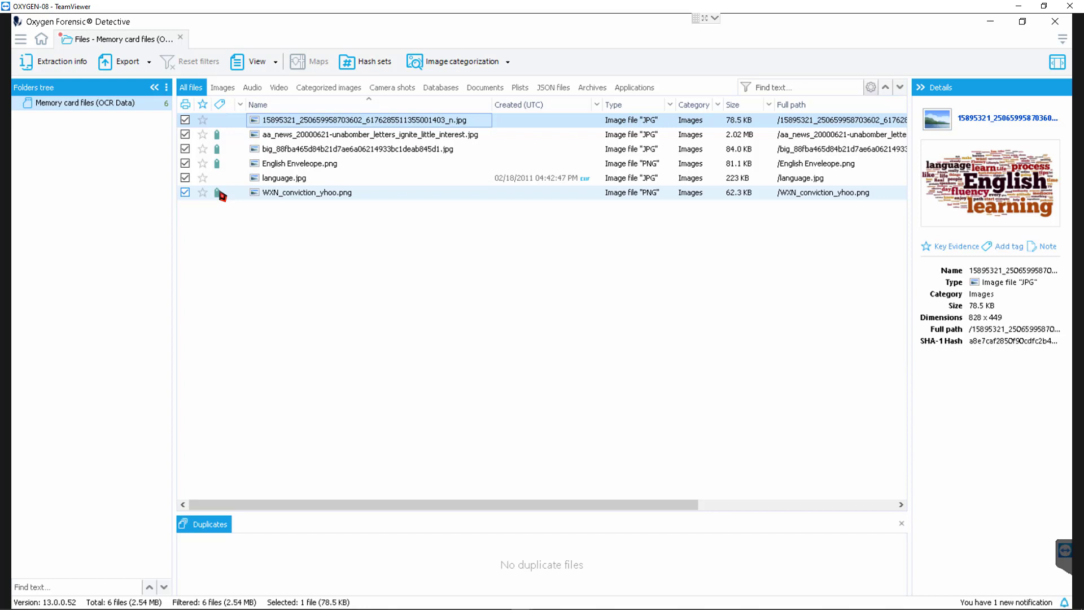
pyautogui.click(42, 61)
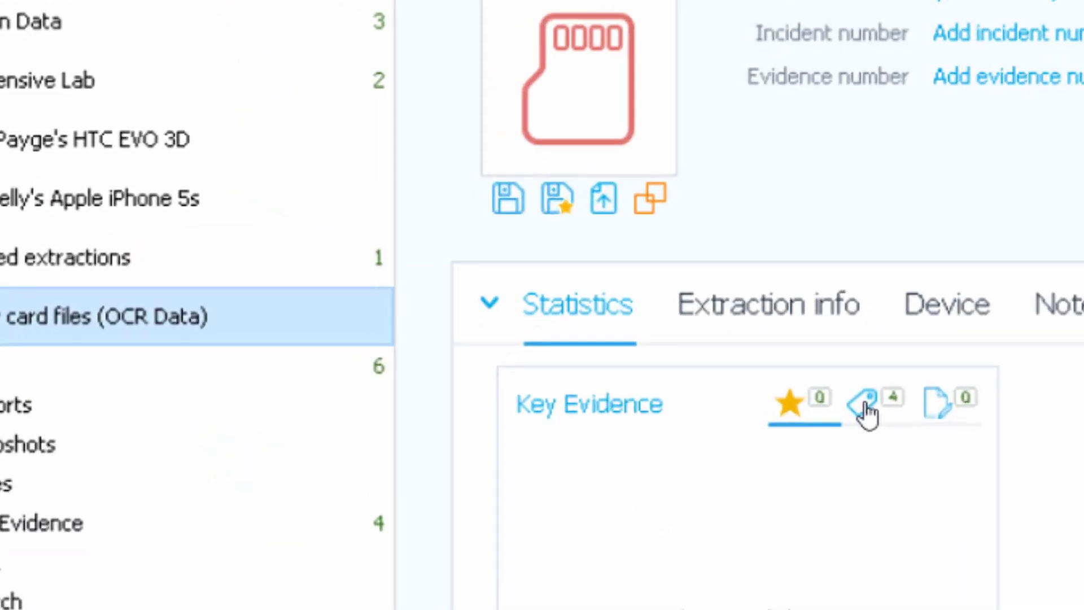
pyautogui.click(943, 437)
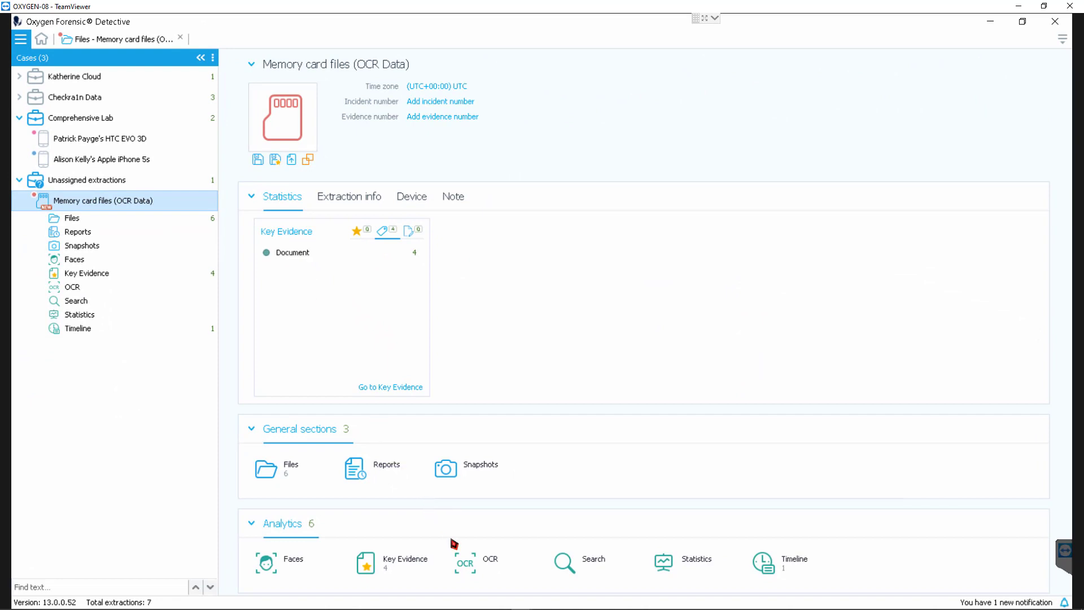
# Step: Open the extraction's OCR results, widen the image preview, and select the English word-cloud image
pyautogui.click(469, 572)
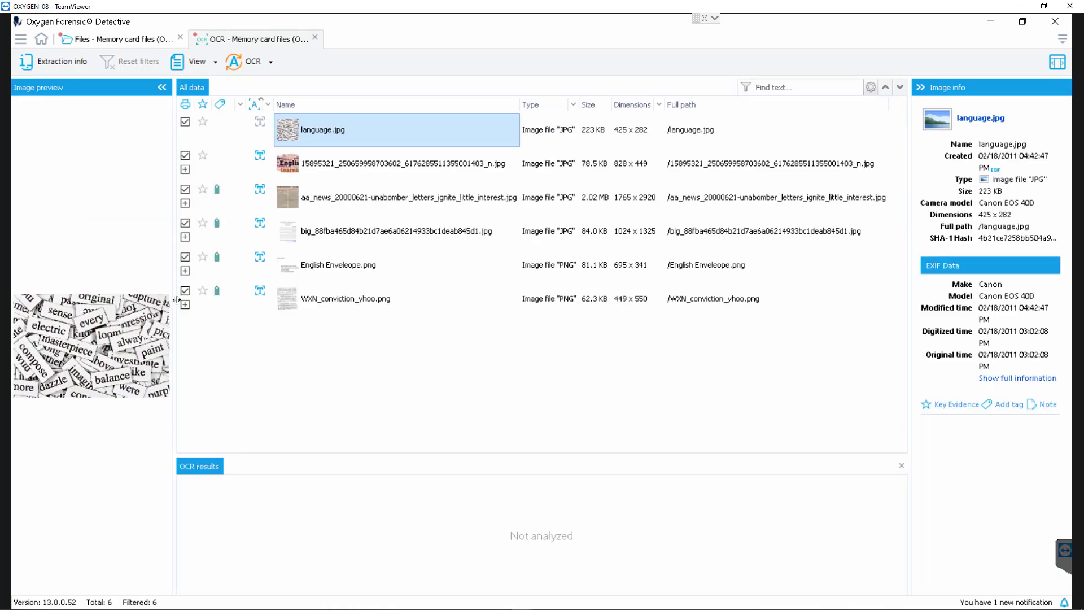
pyautogui.moveTo(175, 298); pyautogui.dragTo(326, 282)
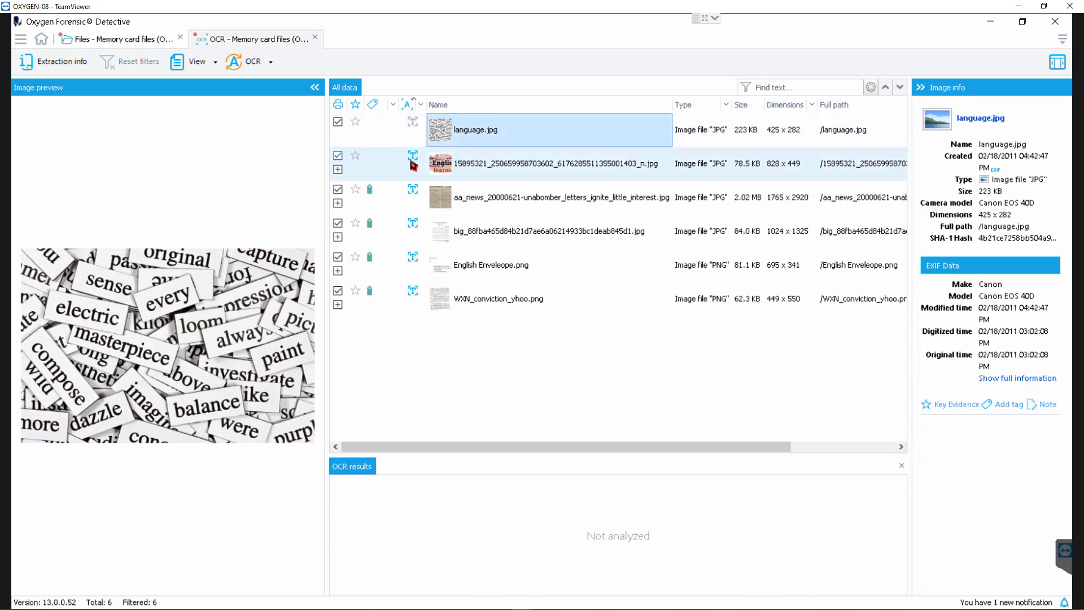
pyautogui.click(481, 168)
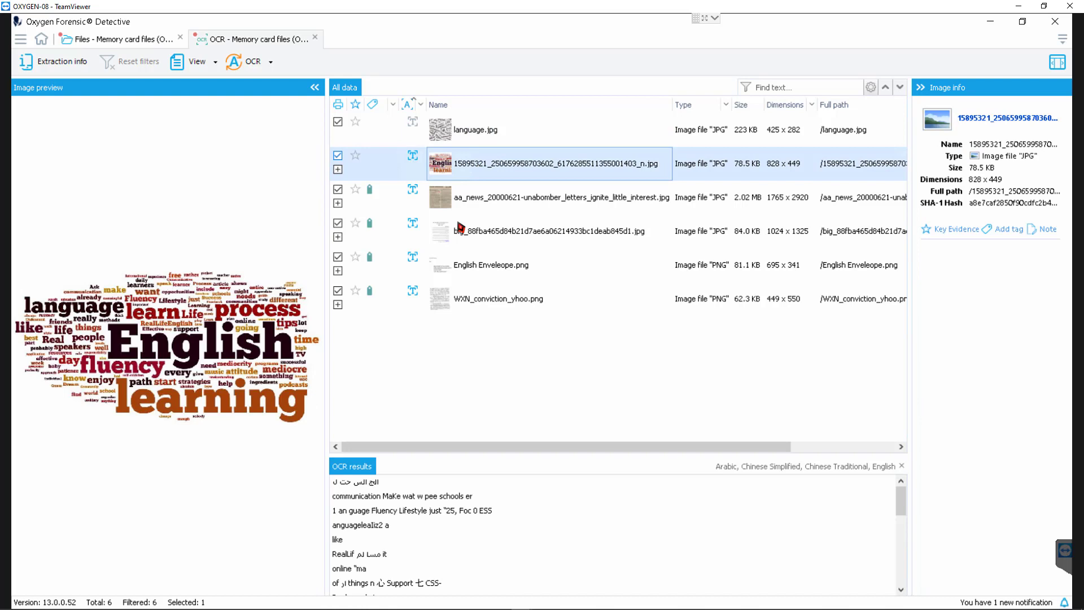
# Step: Outline the communication, Fluency Lifestyle, RealLifeEnglish and Real people lines in the image
pyautogui.click(376, 498)
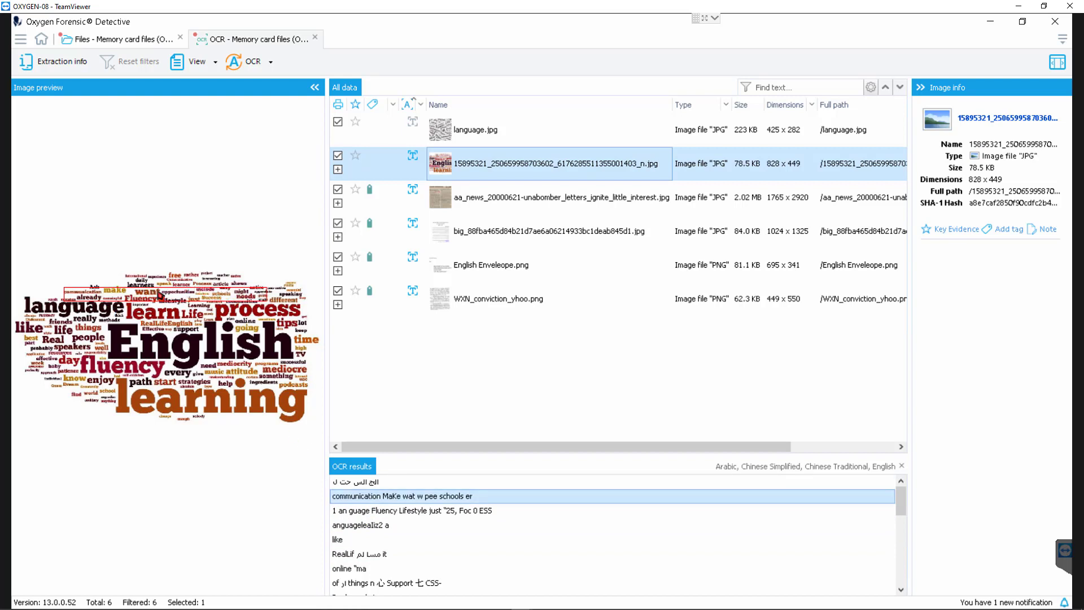
pyautogui.click(393, 512)
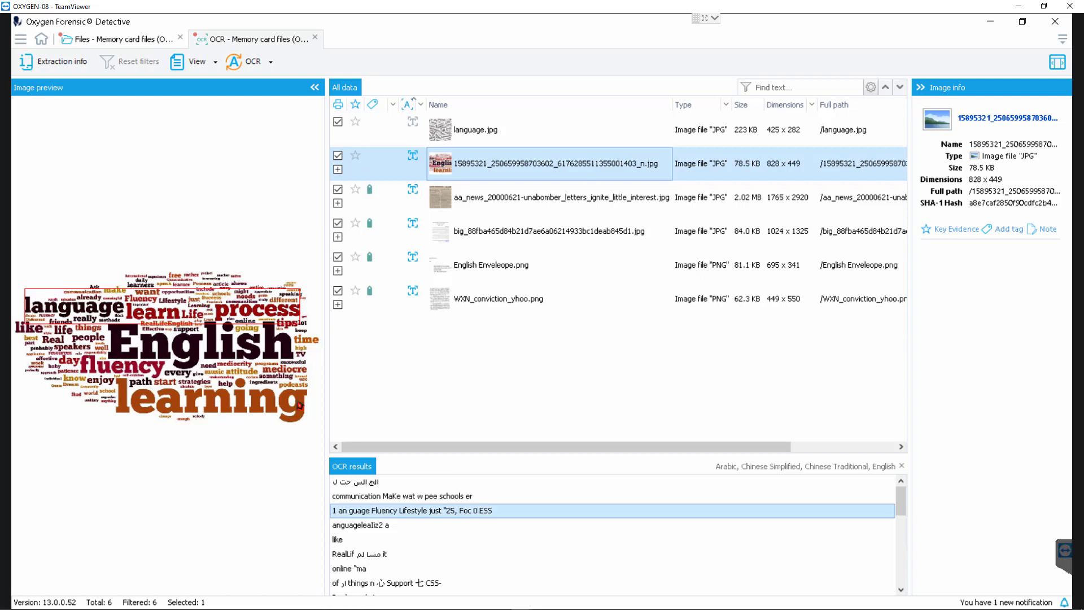
pyautogui.click(358, 556)
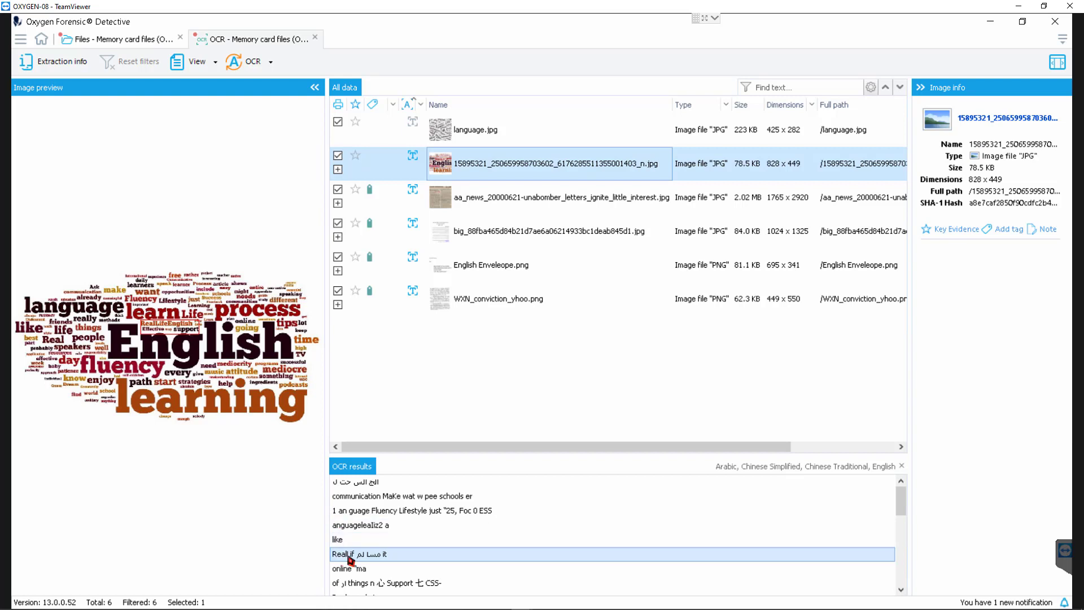
pyautogui.scroll(-2, 379, 556)
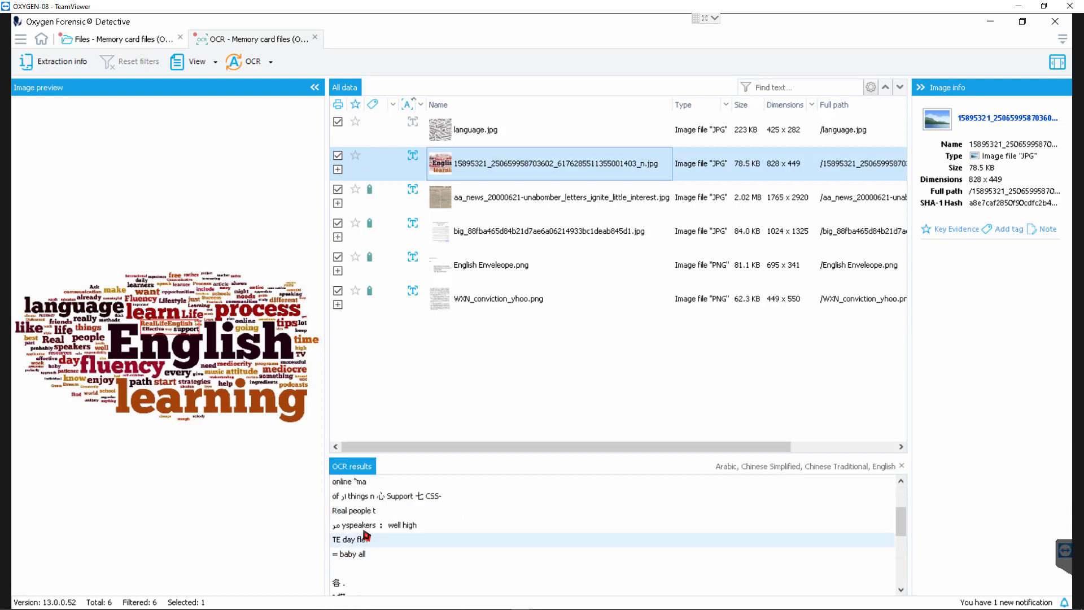
pyautogui.click(346, 512)
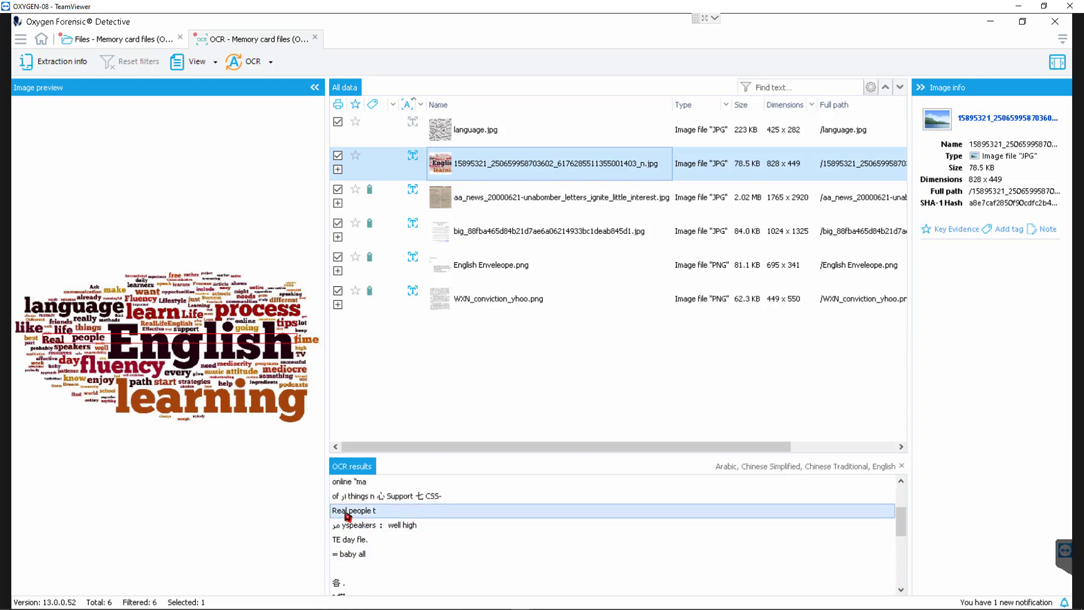
# Step: Outline the garbled give line, spodeasis (podcasts) and the R start at help line
pyautogui.scroll(-3, 355, 514)
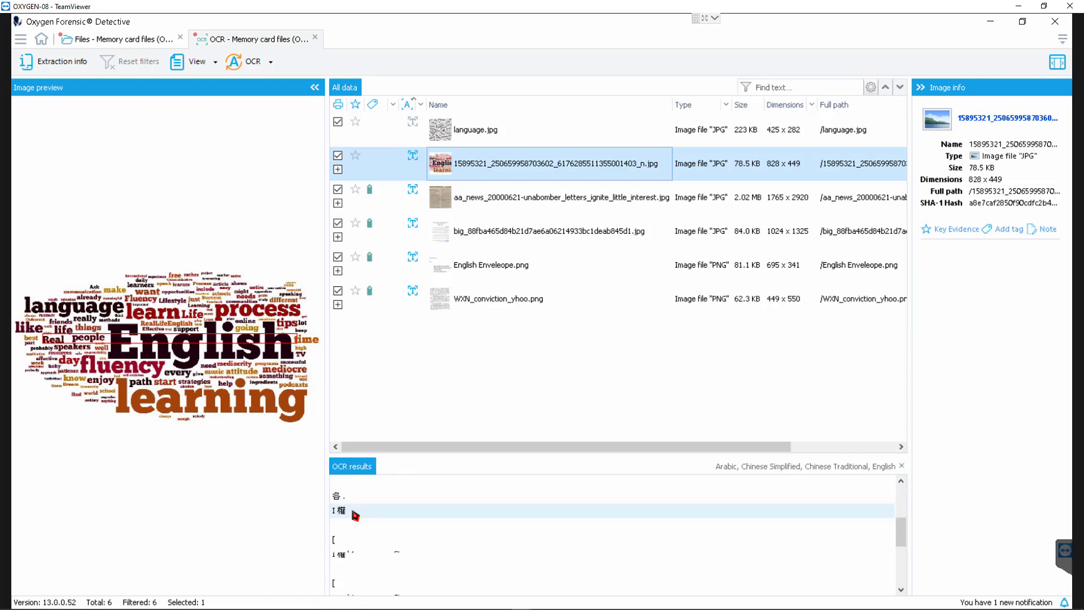
pyautogui.scroll(1, 354, 515)
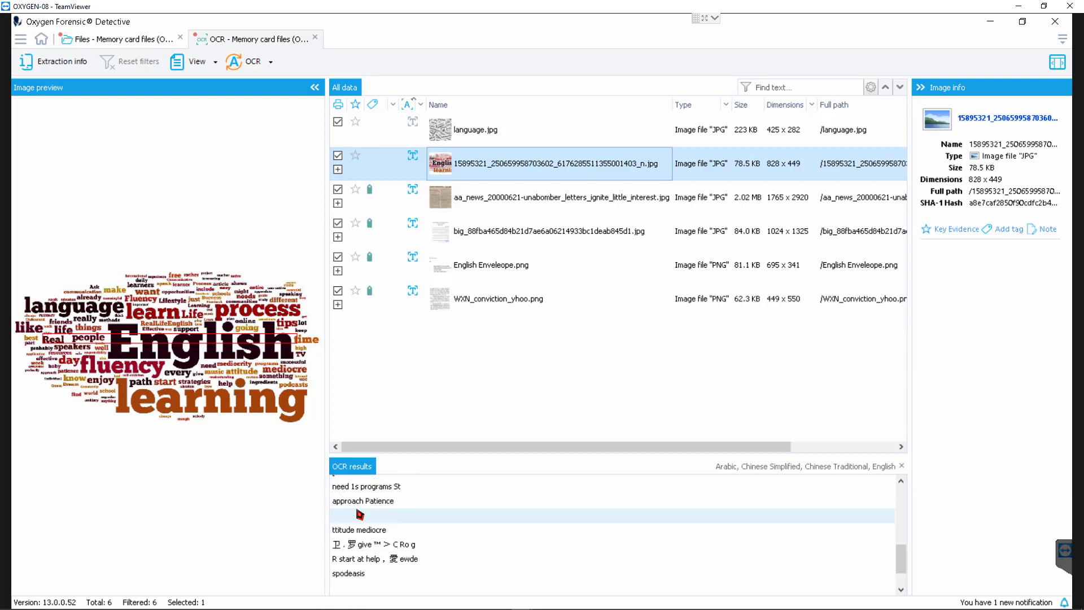
pyautogui.click(352, 550)
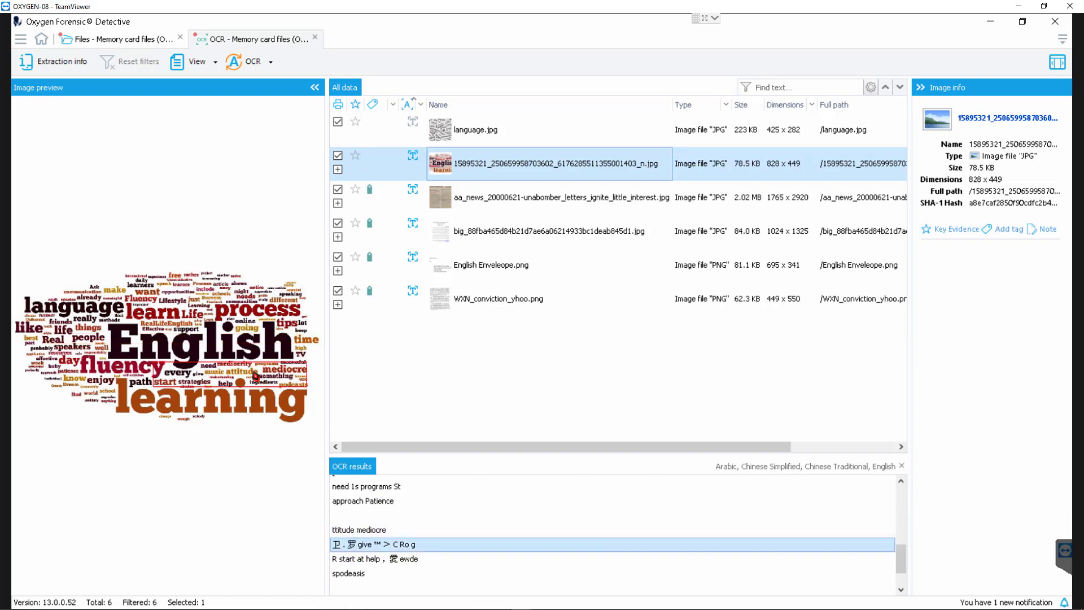
pyautogui.click(362, 573)
pyautogui.click(360, 562)
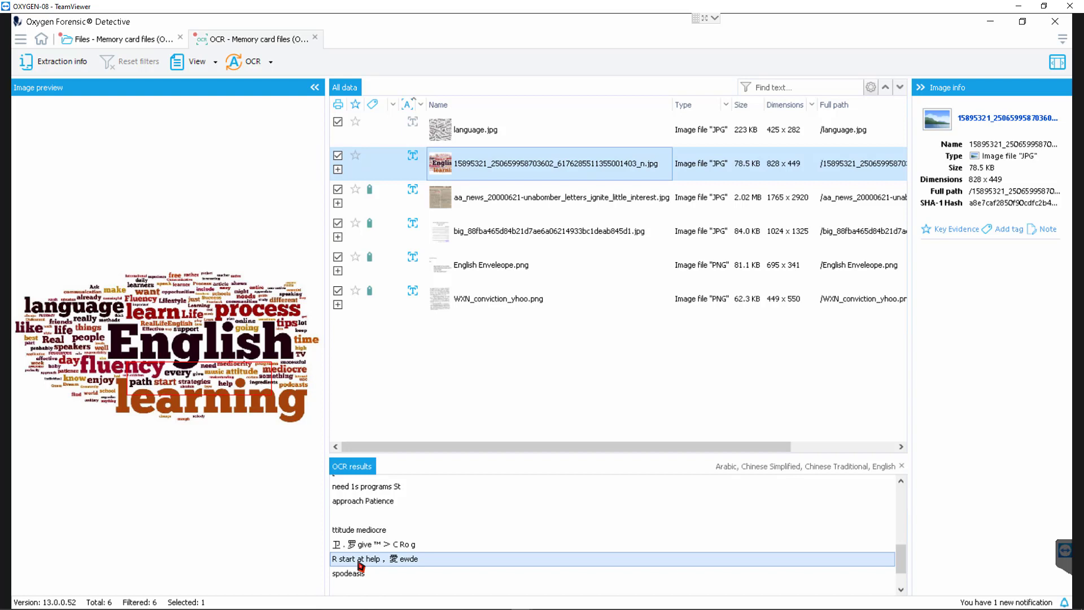
pyautogui.scroll(10, 360, 564)
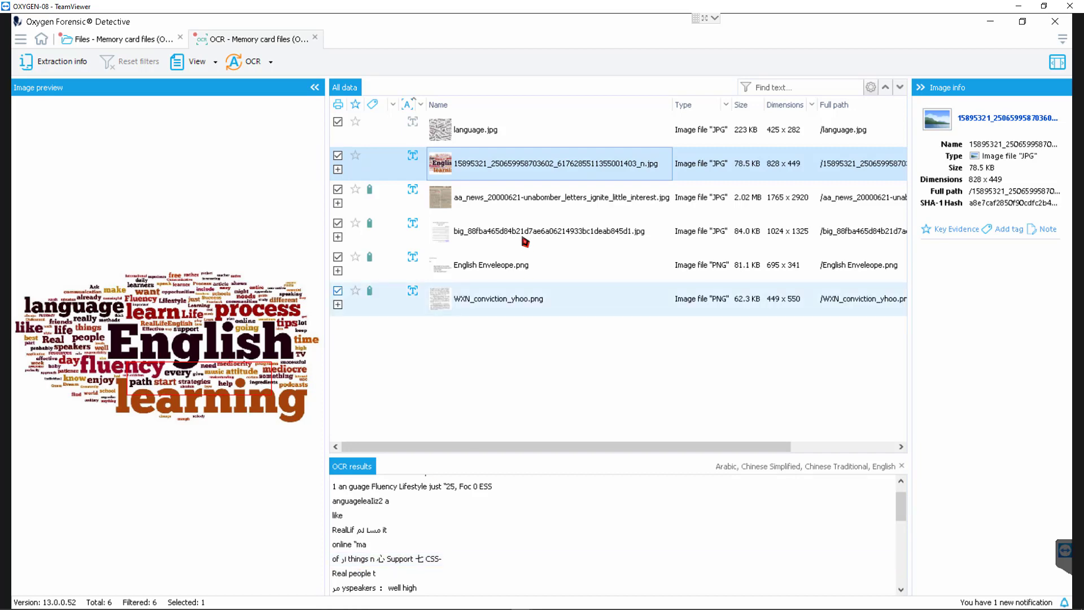
# Step: Outline lines of the aa_news_20000621 clipping in the scan, then preview the Arabic document
pyautogui.click(521, 208)
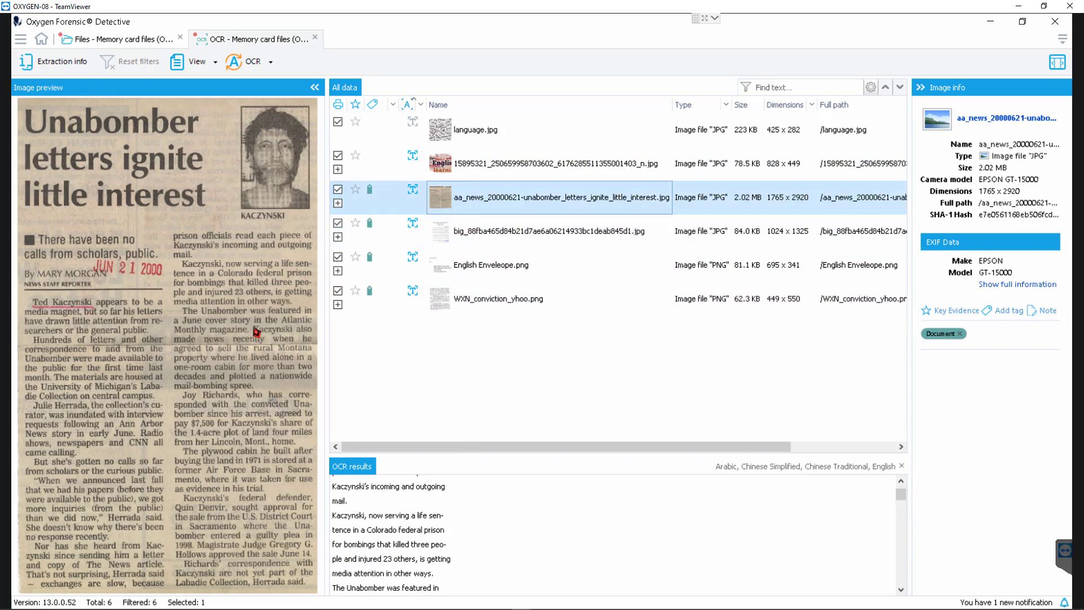
pyautogui.scroll(-4, 363, 527)
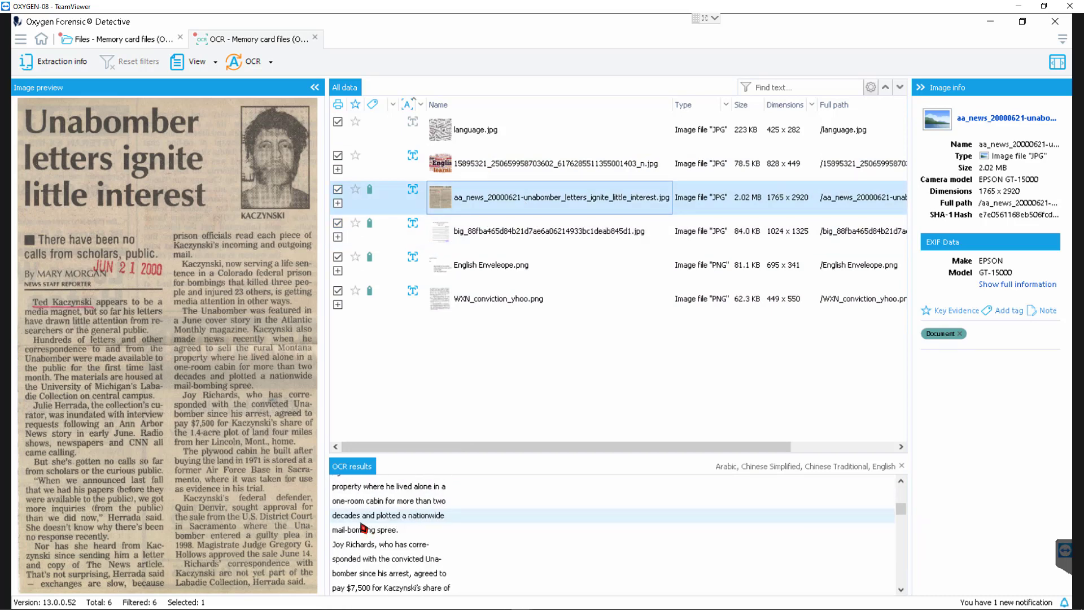
pyautogui.scroll(-4, 363, 527)
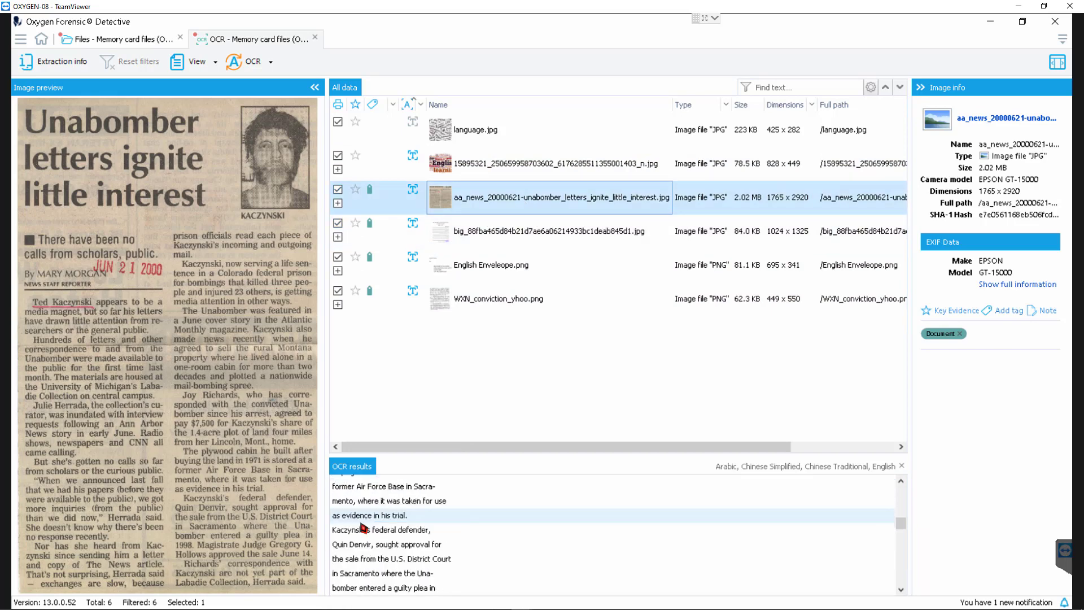
pyautogui.click(364, 516)
pyautogui.click(368, 543)
pyautogui.click(378, 559)
pyautogui.click(384, 573)
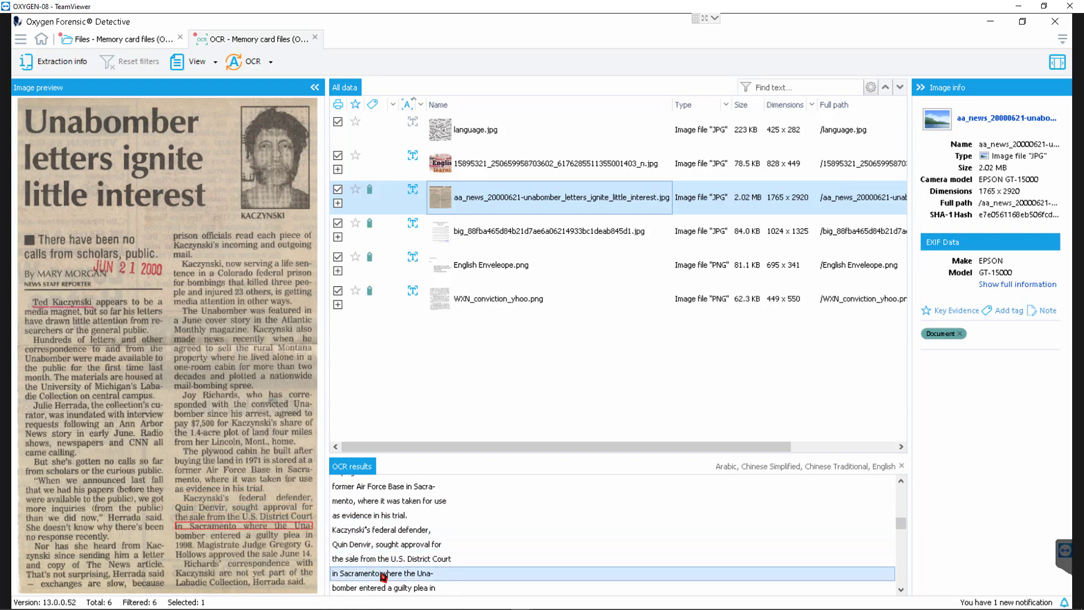
pyautogui.click(380, 515)
pyautogui.click(377, 501)
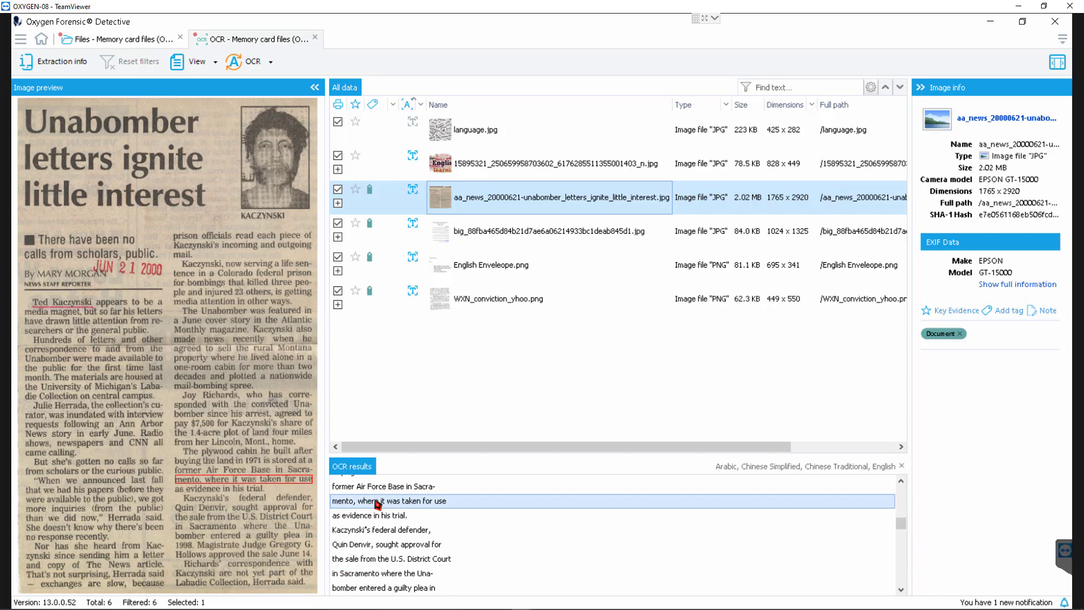
pyautogui.click(547, 242)
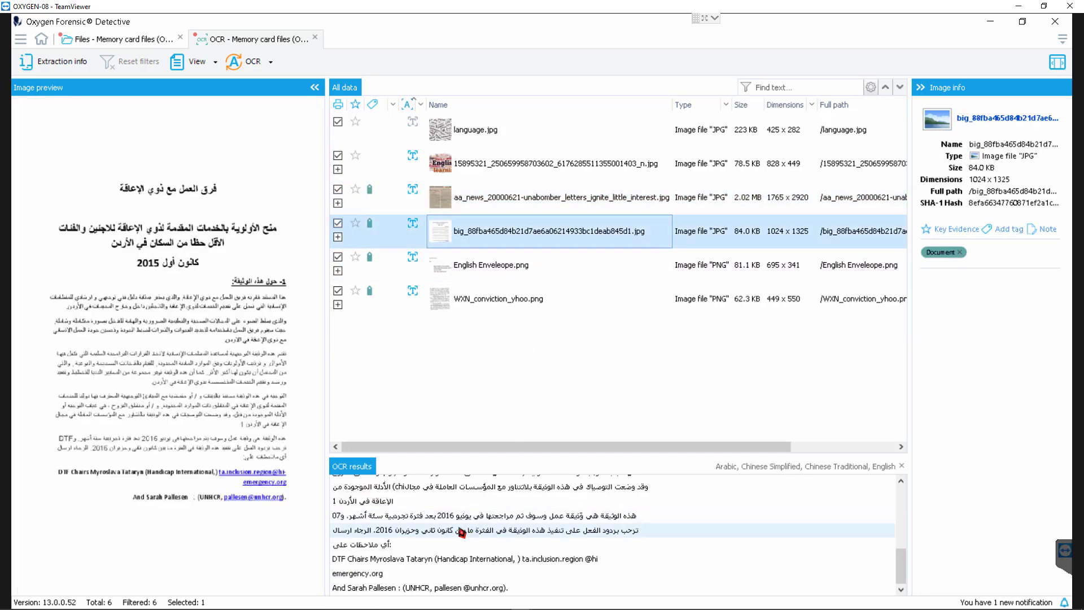
# Step: Copy the Arabic image's recognized date line 'كانون أول 2015' to the clipboard
pyautogui.scroll(6, 457, 534)
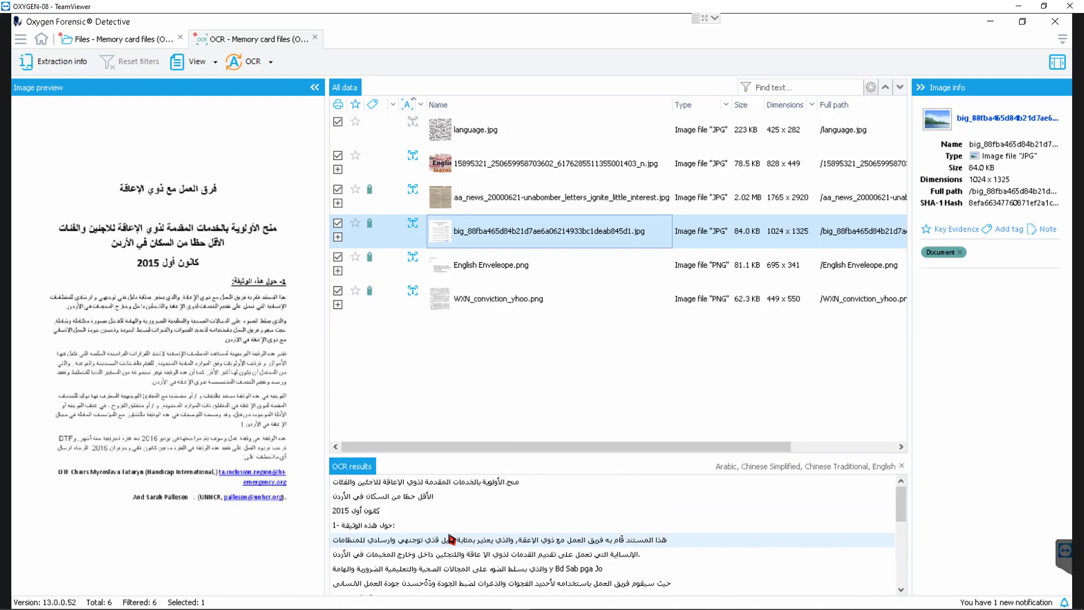
pyautogui.click(373, 511)
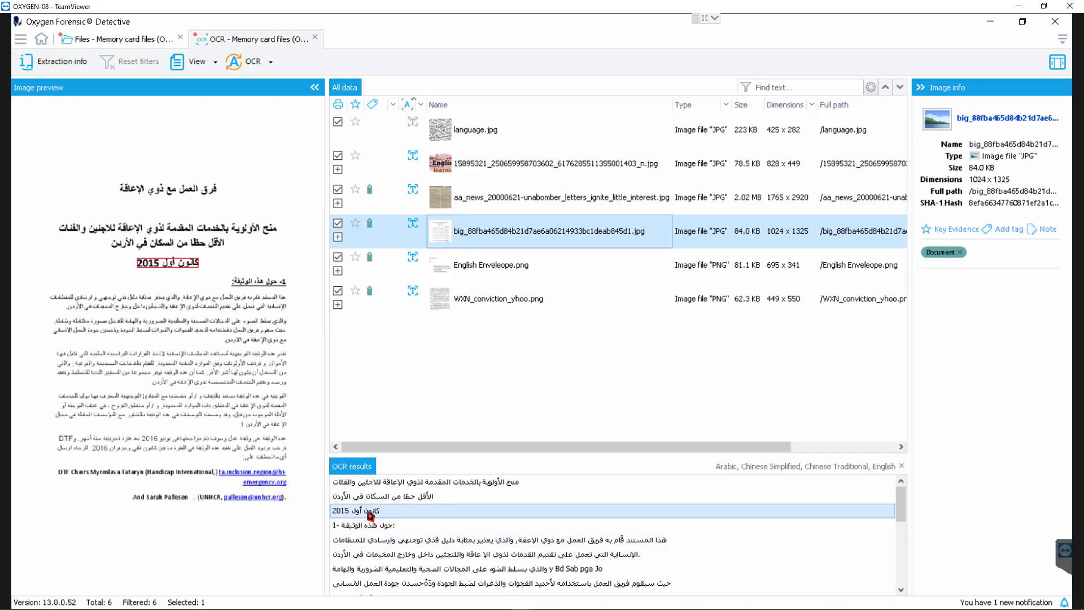
pyautogui.rightClick(370, 513)
pyautogui.click(398, 522)
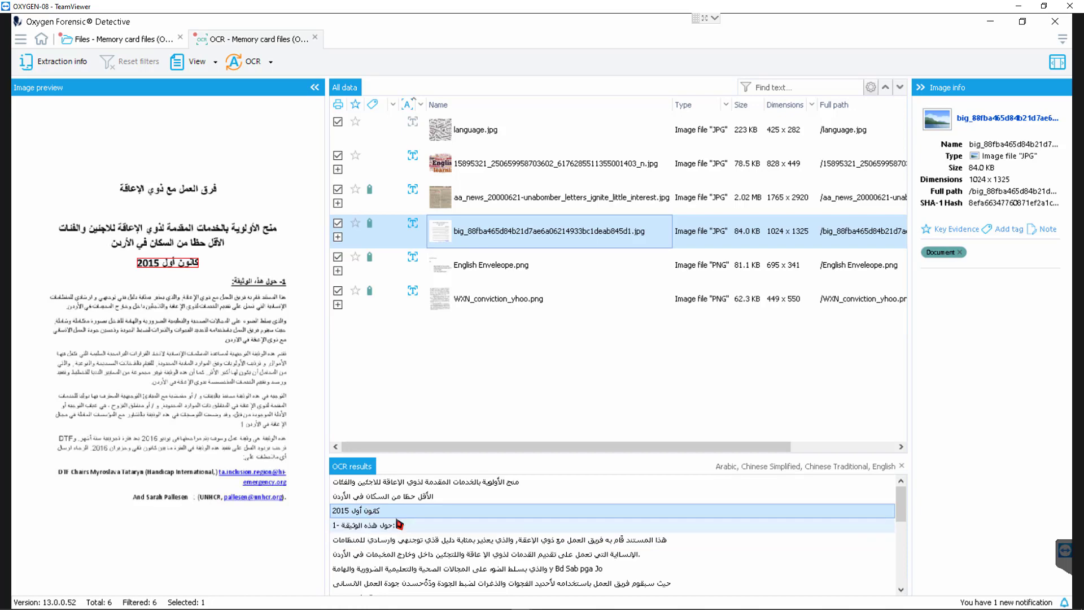
# Step: Start a text search of the memory card extraction with the copied Arabic date pasted in
pyautogui.click(52, 63)
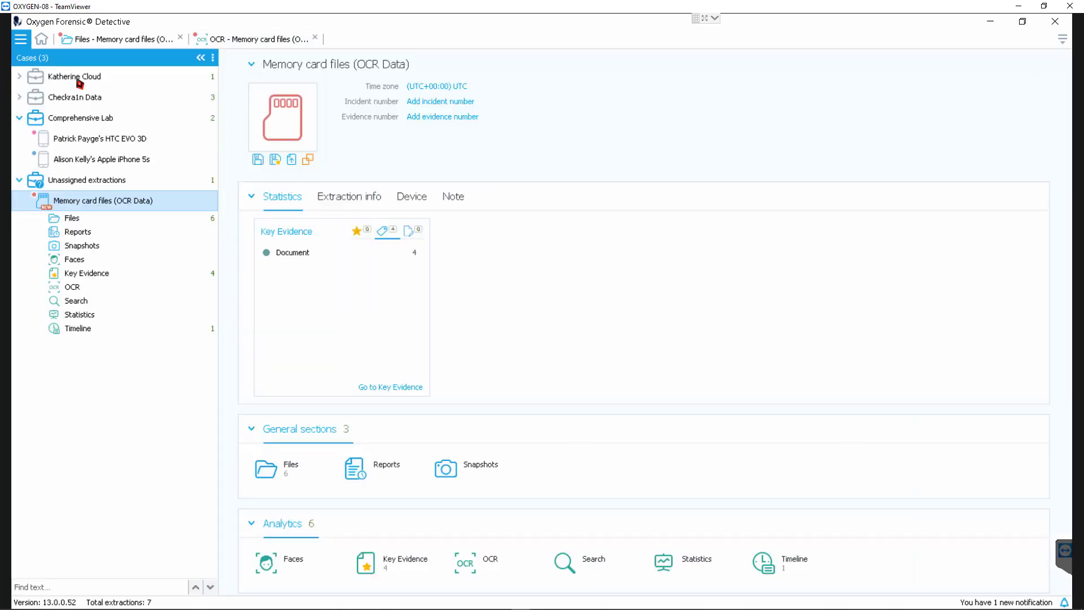
pyautogui.click(587, 562)
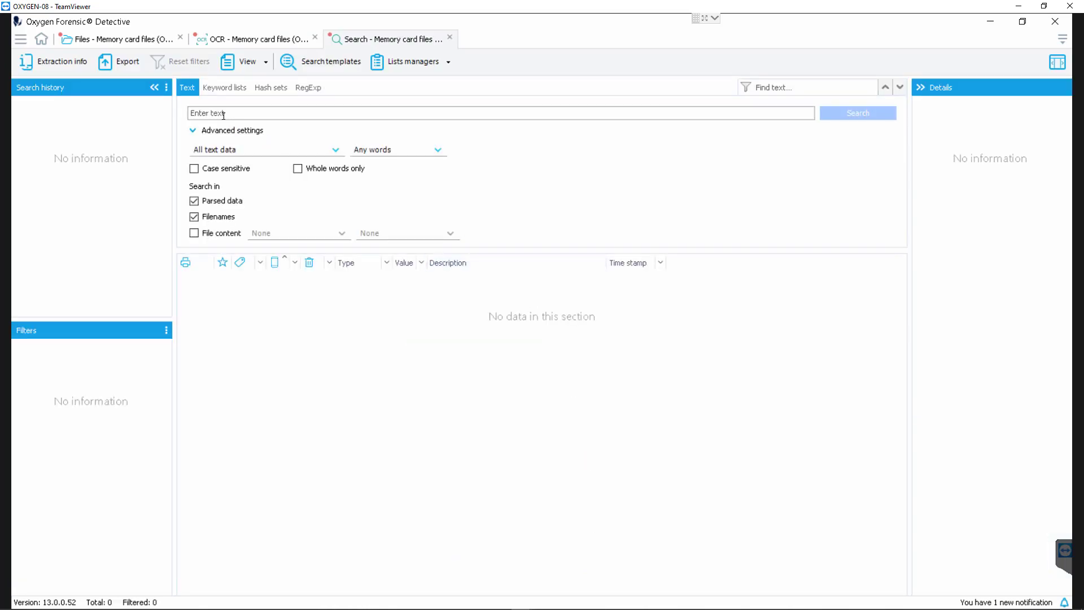
pyautogui.rightClick(224, 115)
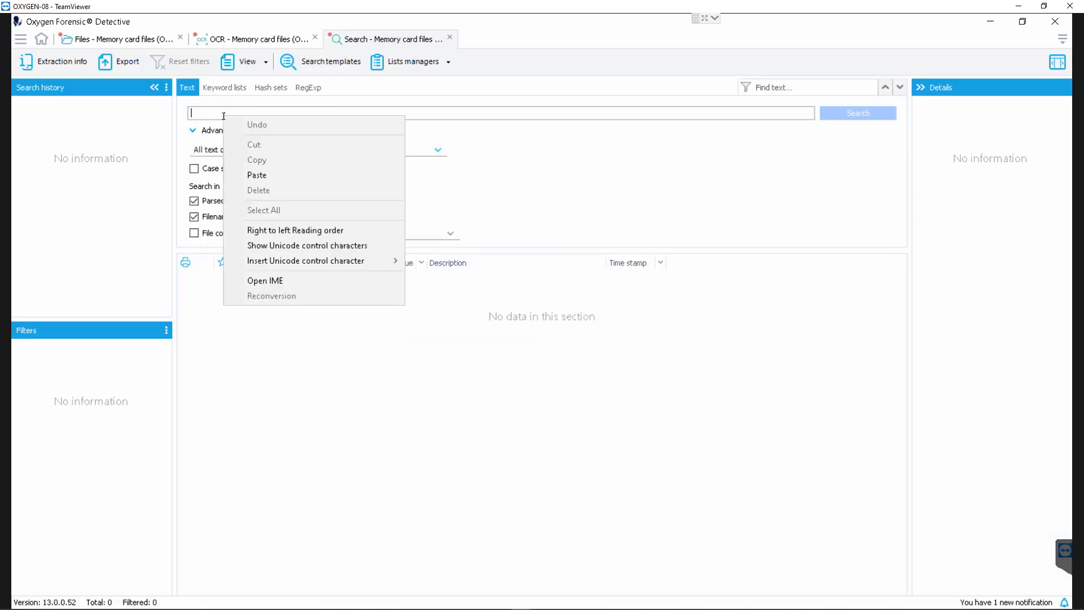
pyautogui.click(257, 175)
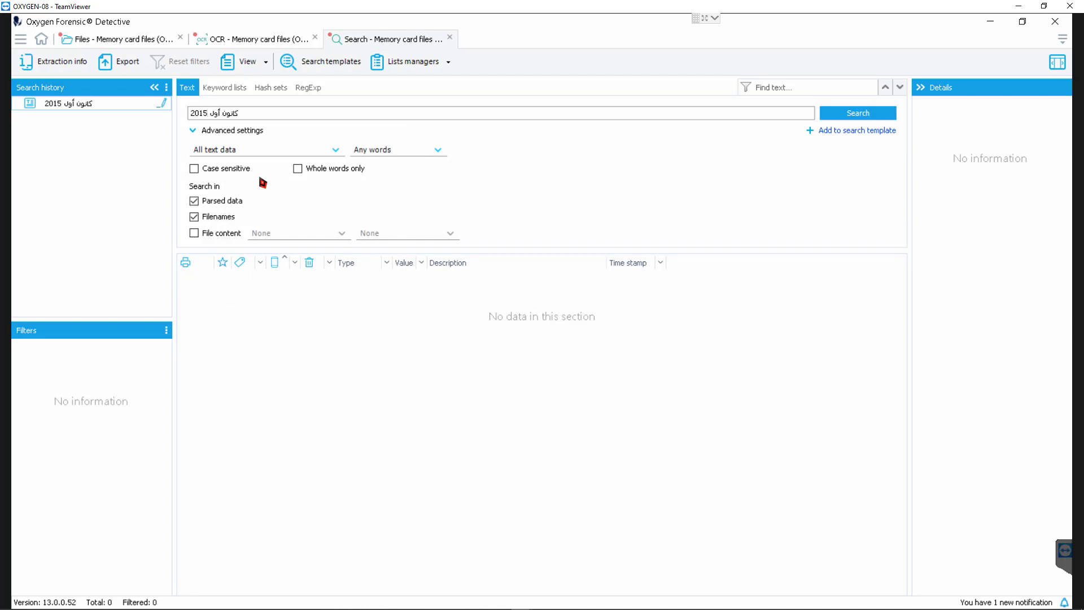
# Step: Search for 'كانون أول' including file content, and view the matching JPG image
pyautogui.press('BackSpace')
pyautogui.press('BackSpace')
pyautogui.press('BackSpace')
pyautogui.press('BackSpace')
pyautogui.click(193, 231)
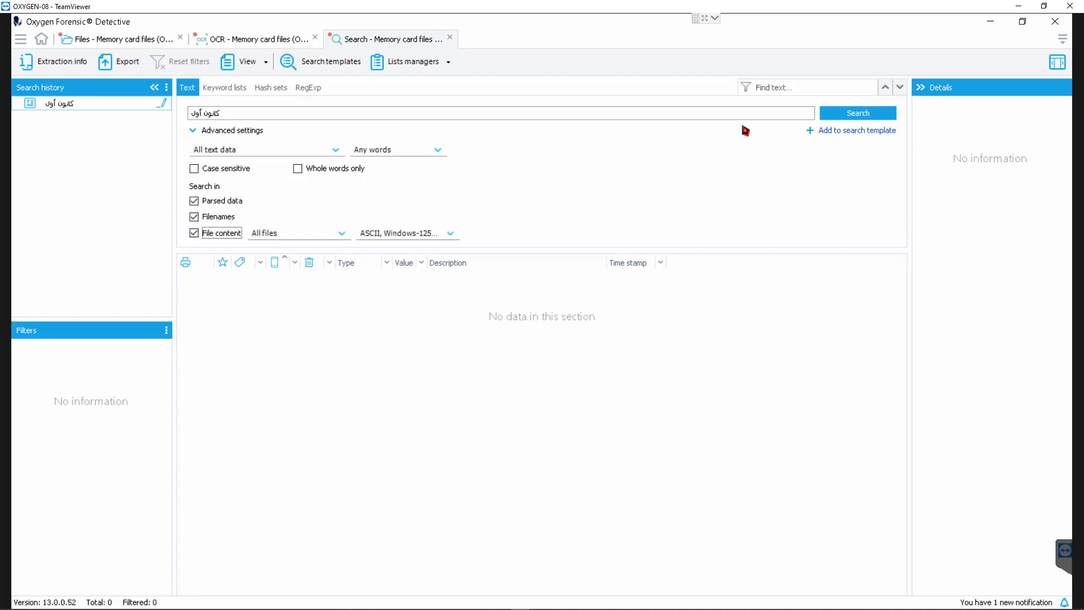
pyautogui.click(843, 114)
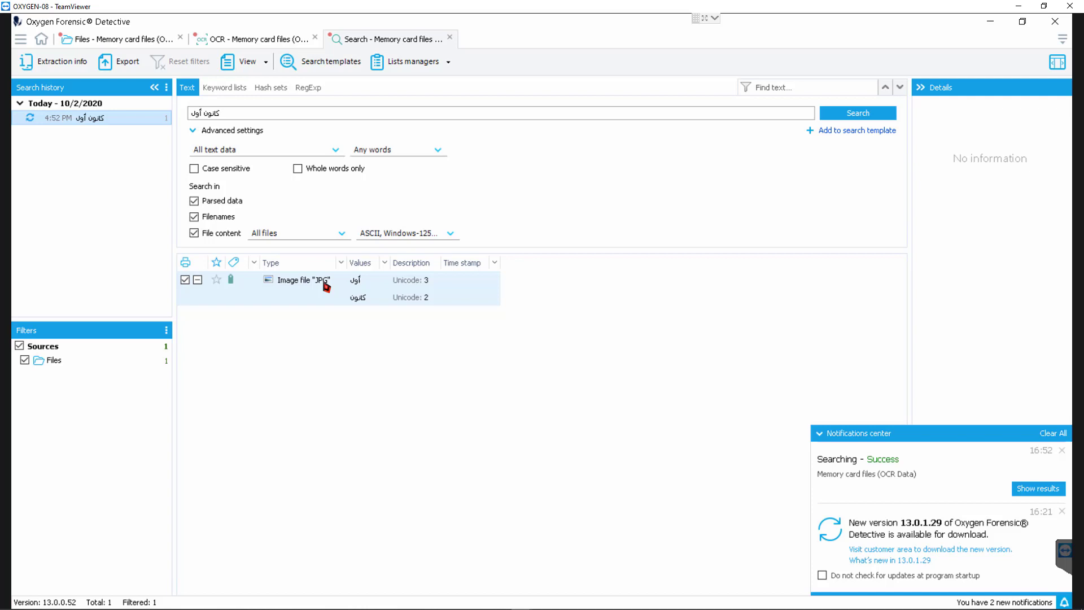
pyautogui.click(326, 286)
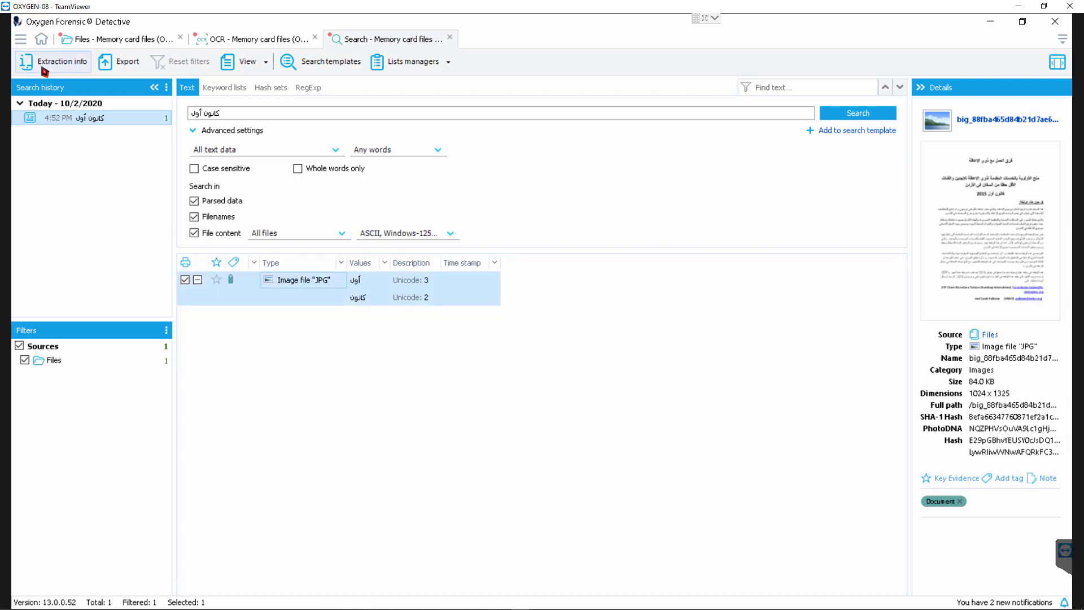
# Step: In OCR results, view English Enveleope.png, then the Chinese WXN_conviction_yhoo.png and its text
pyautogui.click(39, 62)
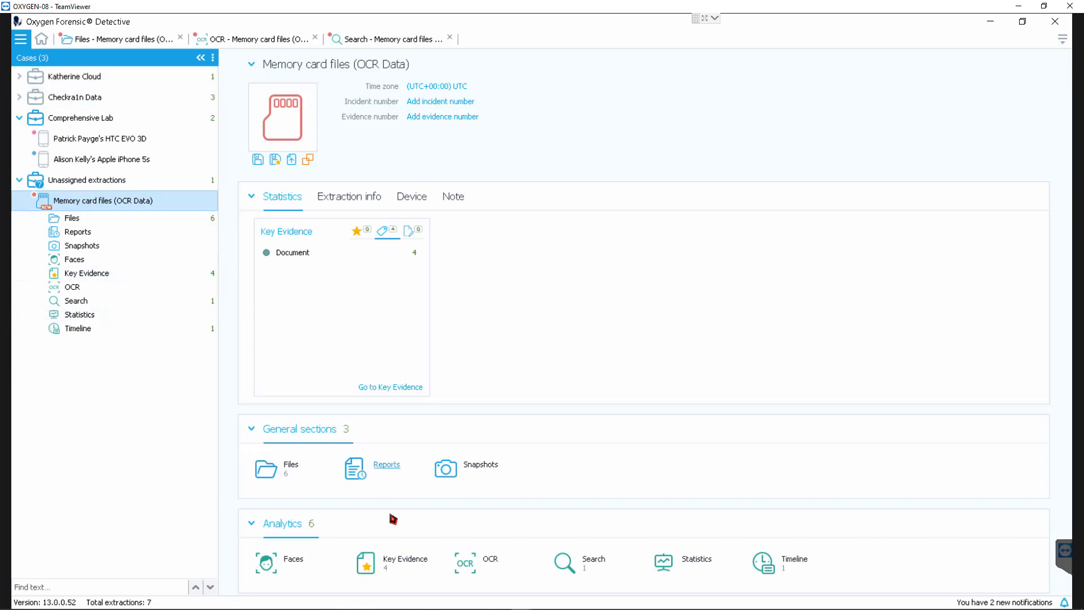
pyautogui.click(465, 563)
pyautogui.click(479, 272)
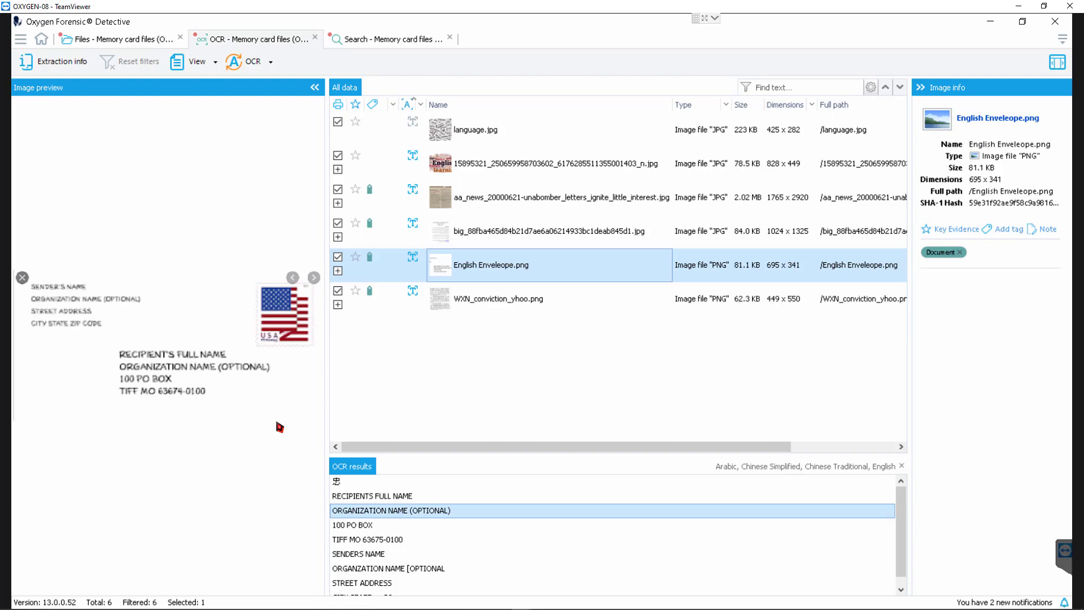
pyautogui.scroll(-1, 367, 525)
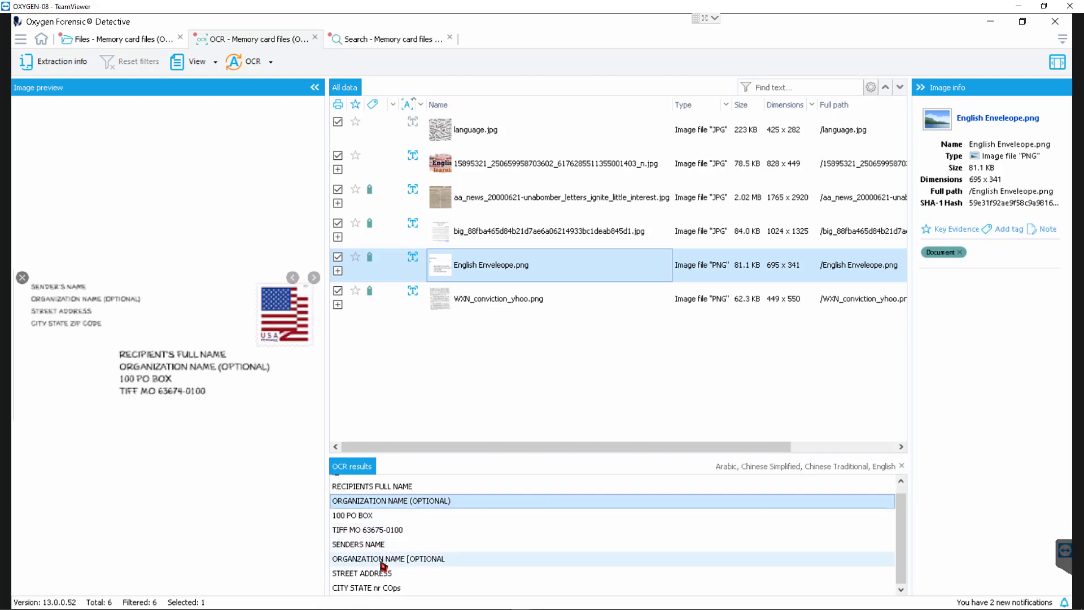
pyautogui.click(491, 300)
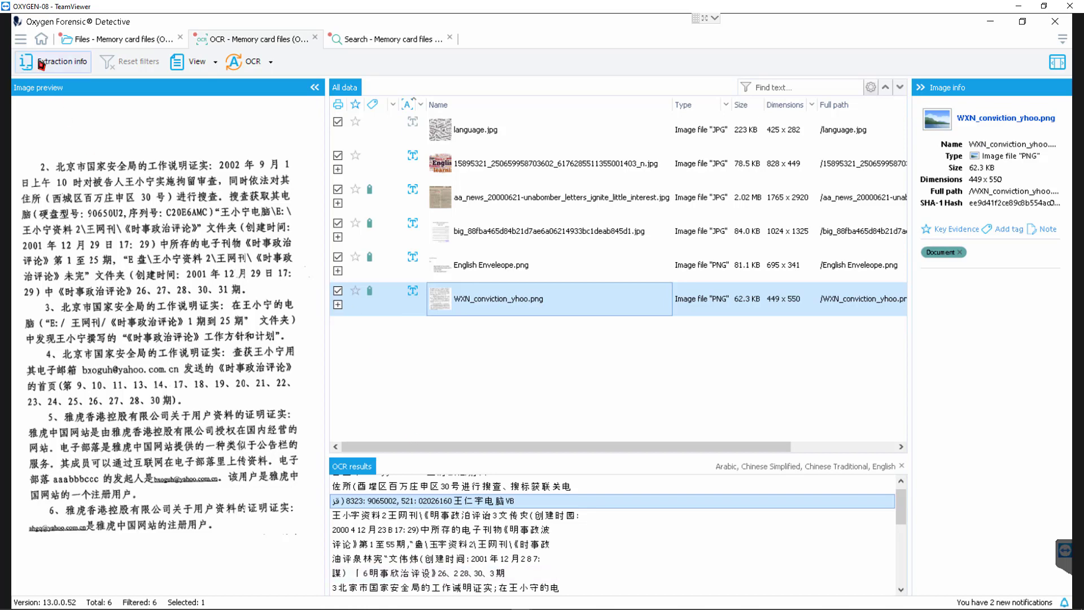
# Step: Switch to the iPhone 5s extraction and open its OCR results listing 439 images
pyautogui.click(20, 39)
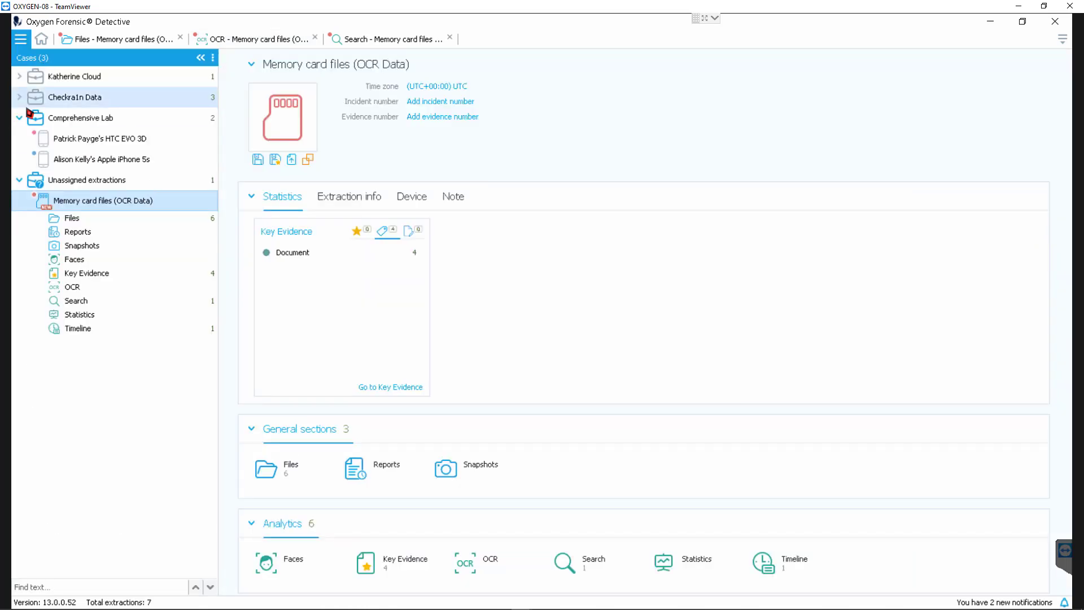
pyautogui.doubleClick(35, 158)
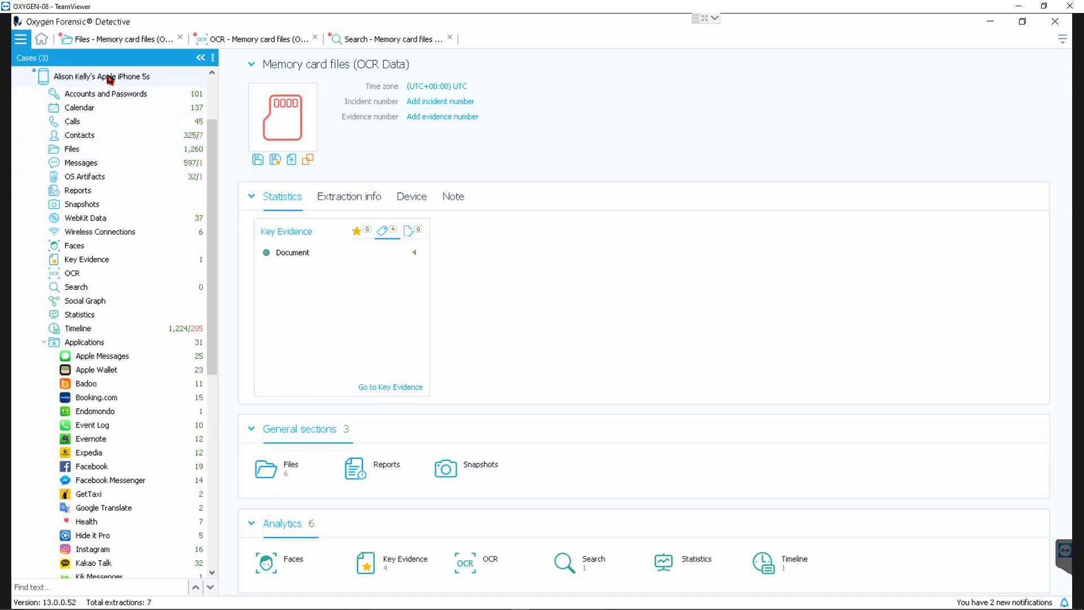
pyautogui.click(469, 564)
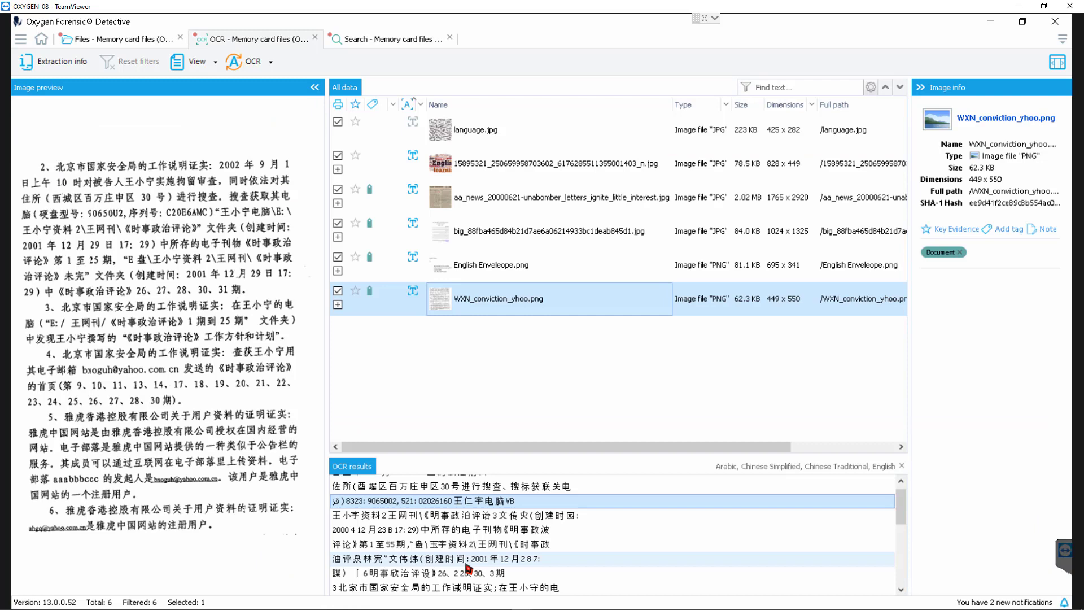
pyautogui.click(56, 62)
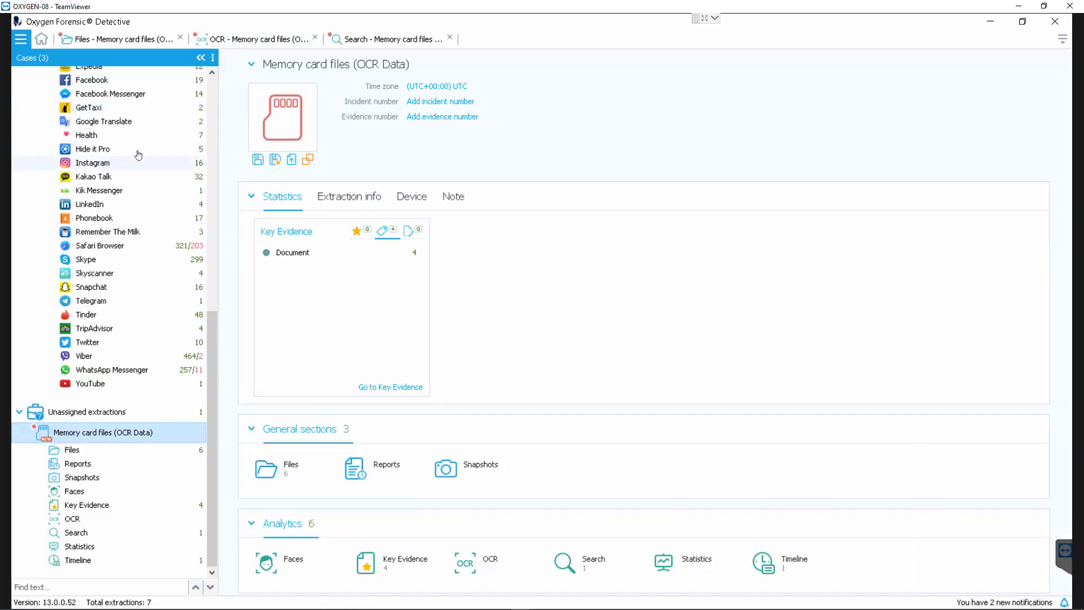
pyautogui.scroll(10, 137, 155)
pyautogui.click(110, 146)
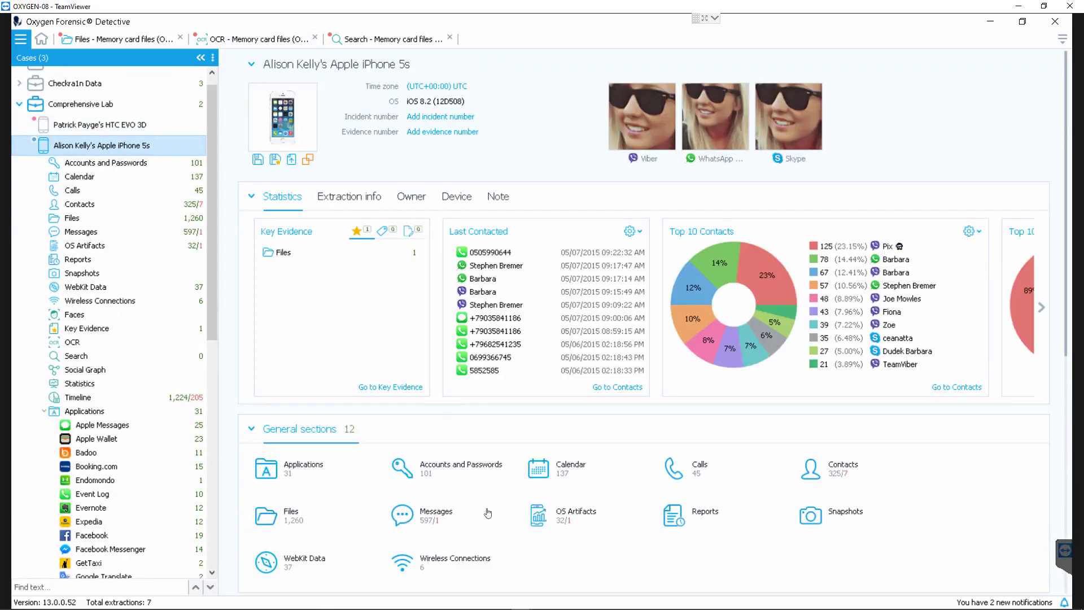
pyautogui.scroll(-3, 488, 513)
pyautogui.click(494, 488)
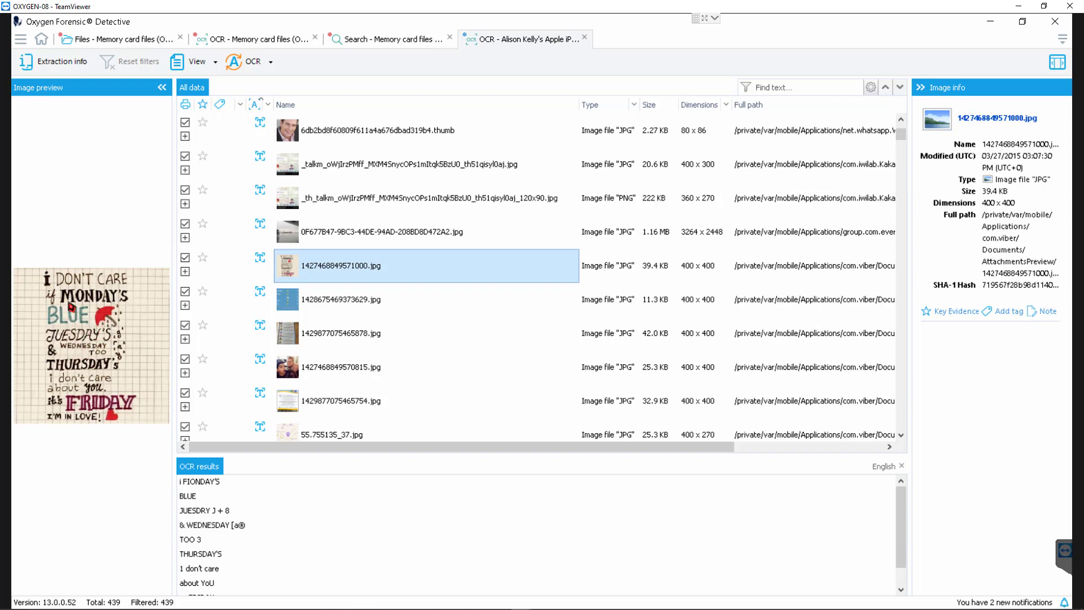
# Step: Outline the lines about YoU, ss FRIDAY, I'M IN LOVE!, JUESDRY, & WEDNESDAY and THURSDAY'S on the image
pyautogui.scroll(-1, 211, 547)
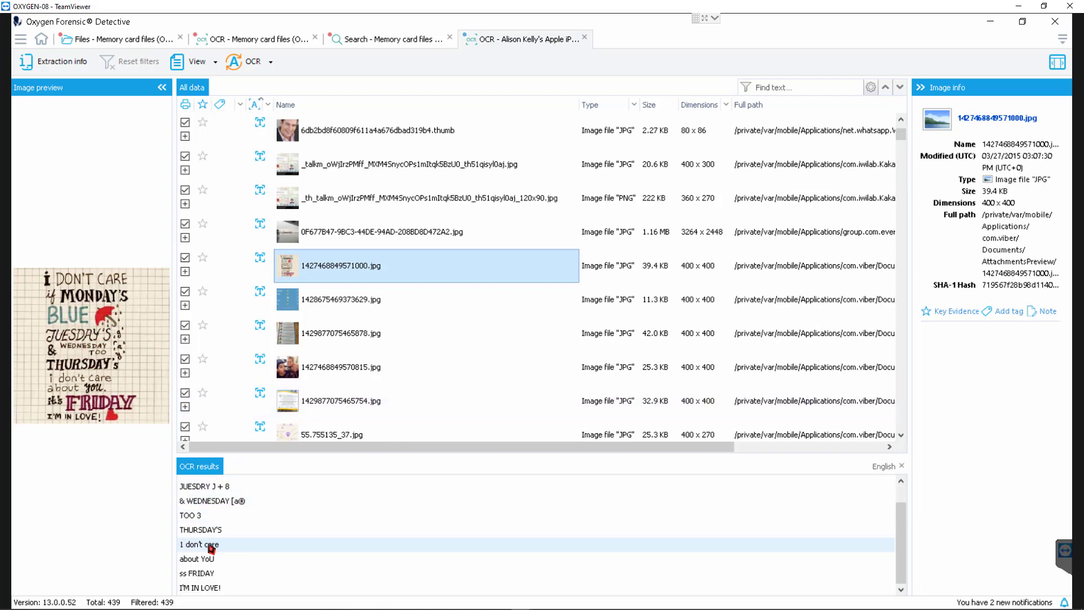
pyautogui.click(212, 559)
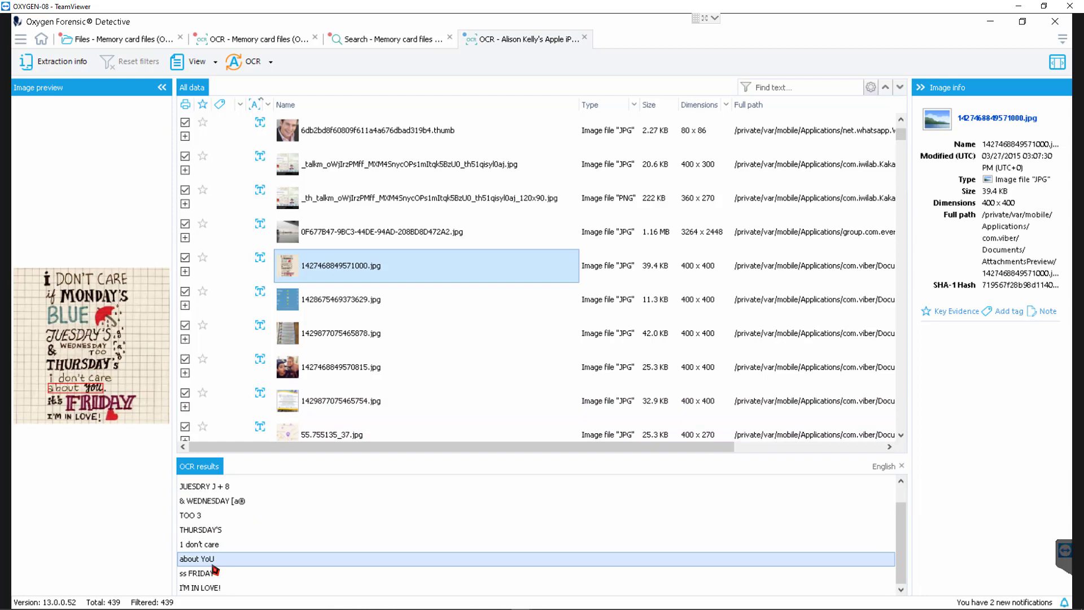
pyautogui.click(215, 575)
pyautogui.click(209, 587)
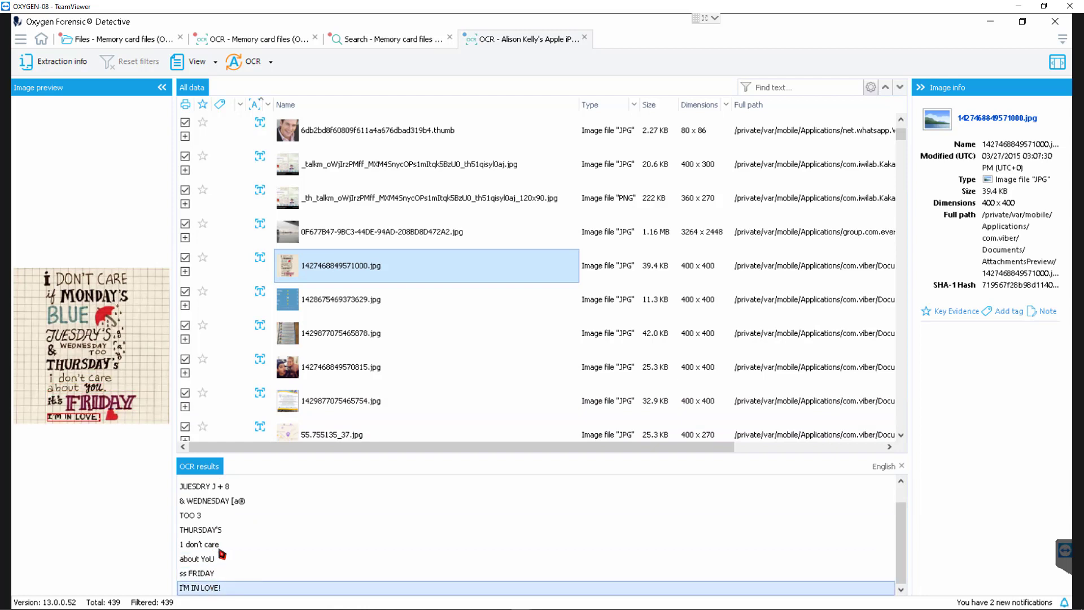
pyautogui.click(201, 488)
pyautogui.click(208, 501)
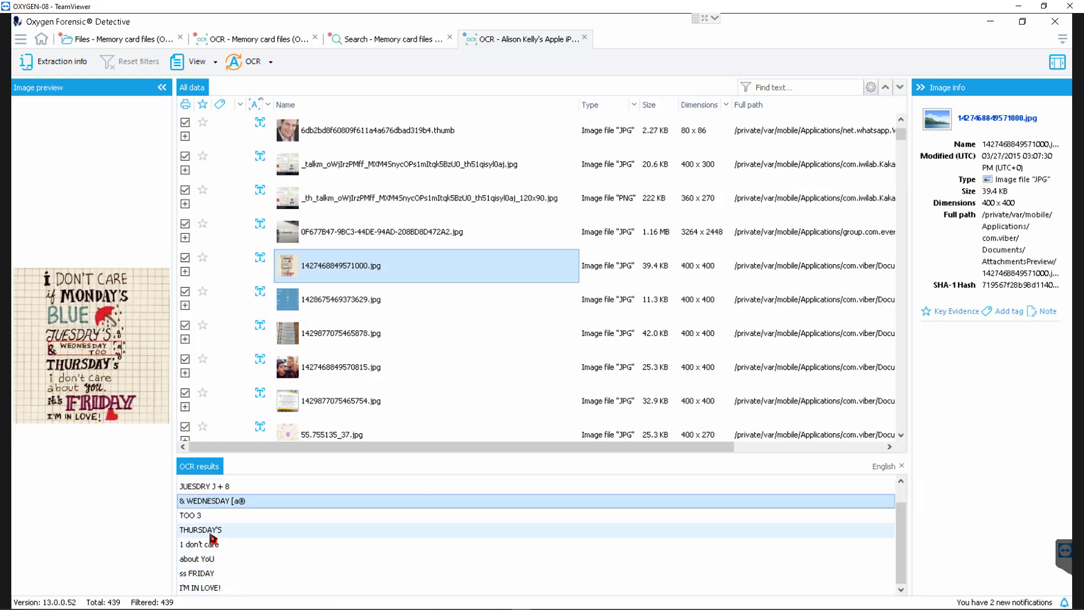
pyautogui.click(211, 531)
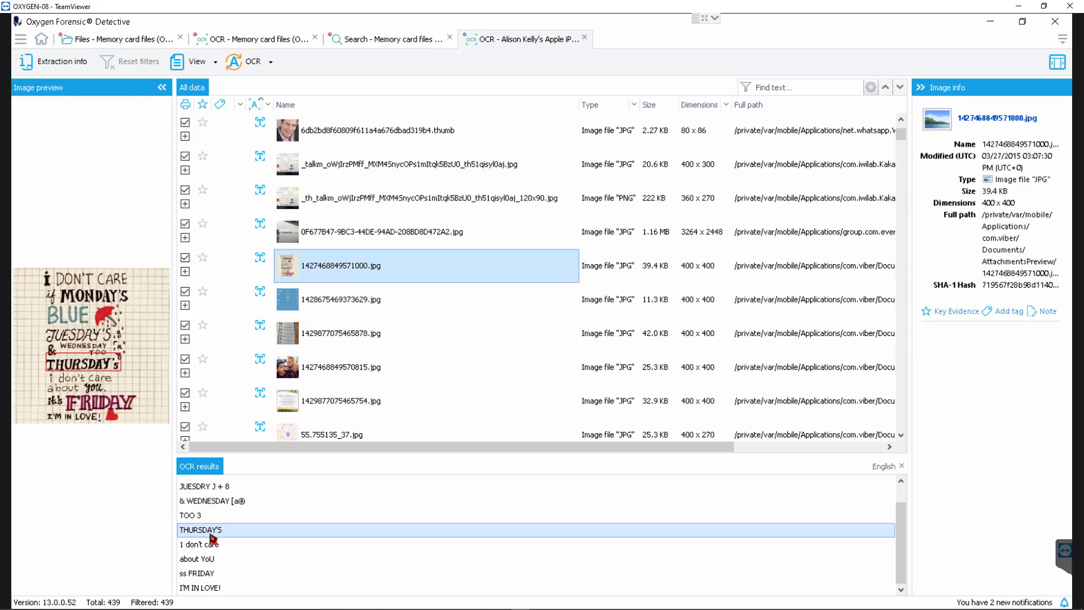
# Step: Show the airport photo and outline its BRITISHLALRWAYS and SU text
pyautogui.scroll(3, 345, 216)
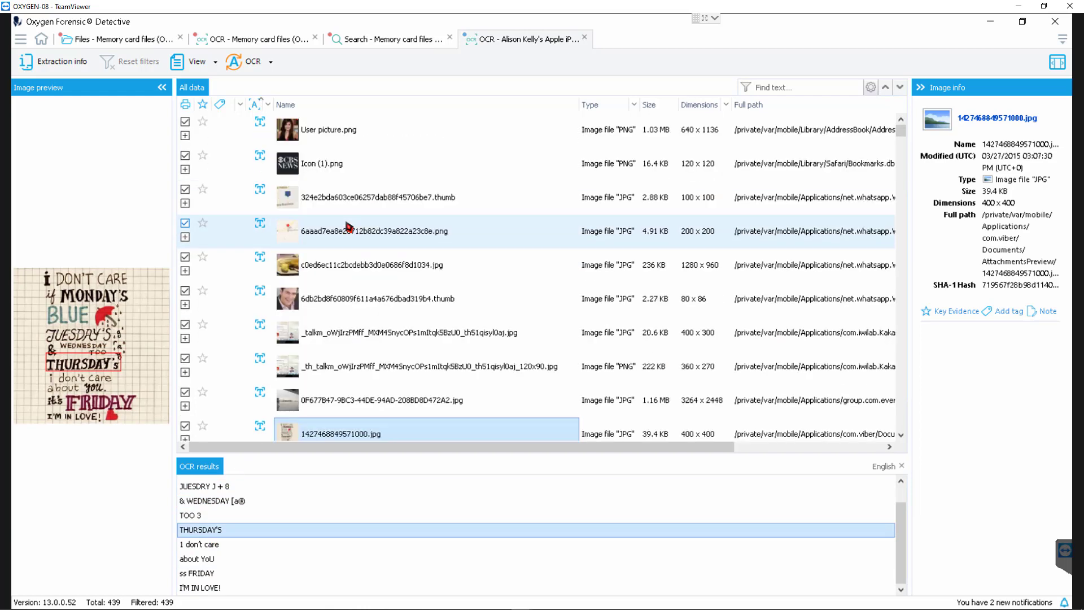
pyautogui.click(358, 317)
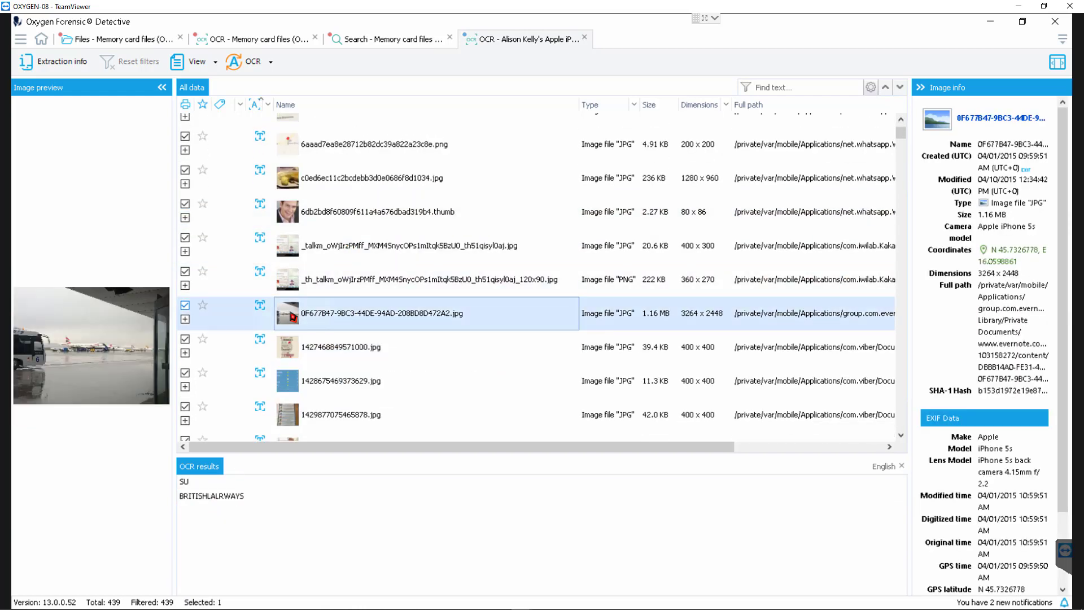
pyautogui.click(226, 497)
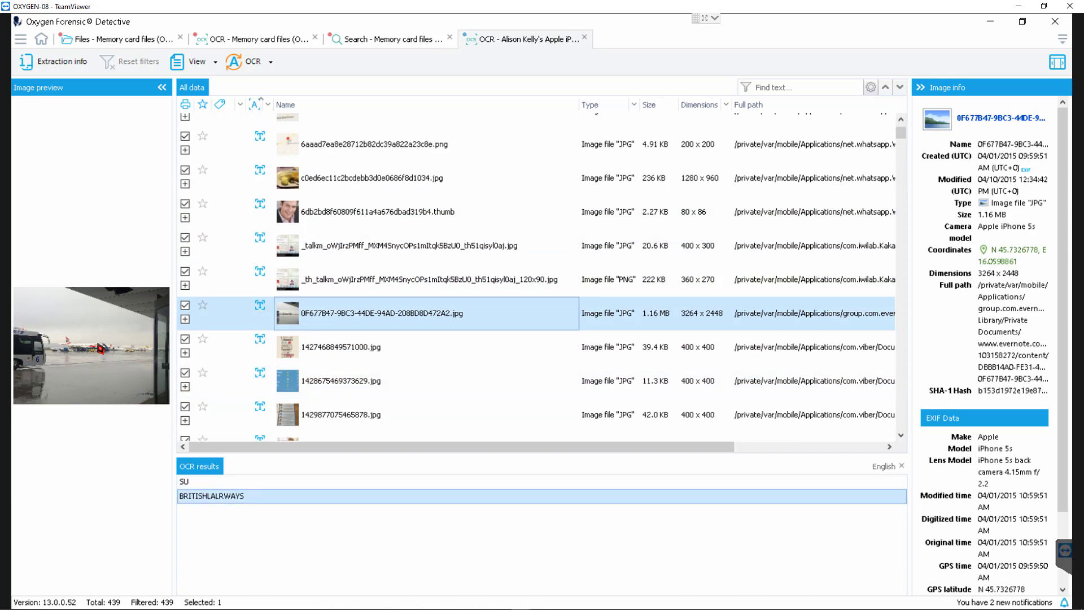
pyautogui.click(188, 484)
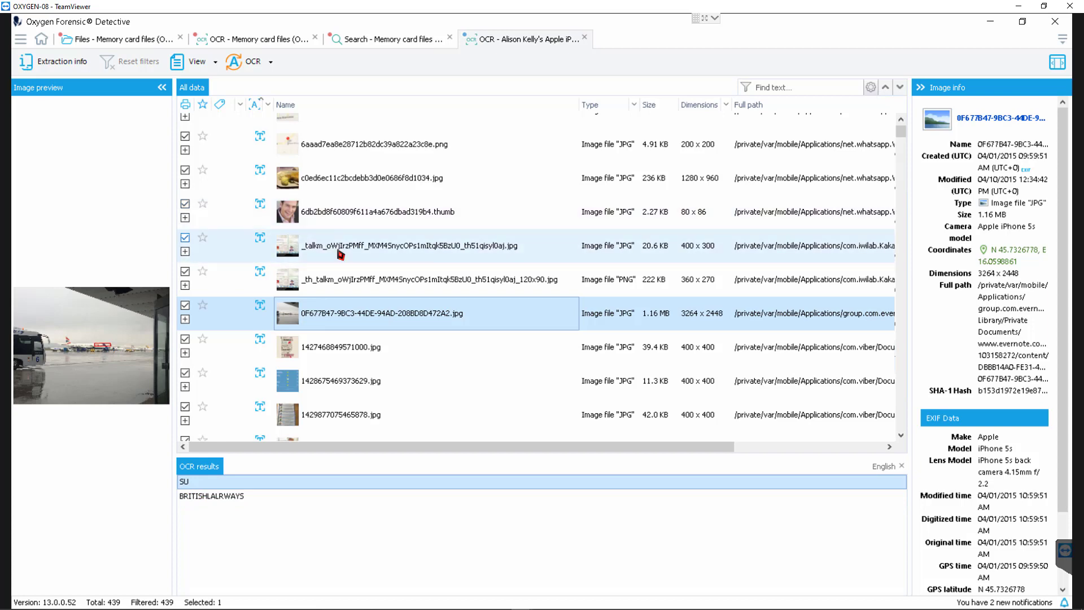
# Step: View the CBS News icon, User picture.png, then the summer school flyer with their text
pyautogui.scroll(2, 344, 251)
pyautogui.click(313, 165)
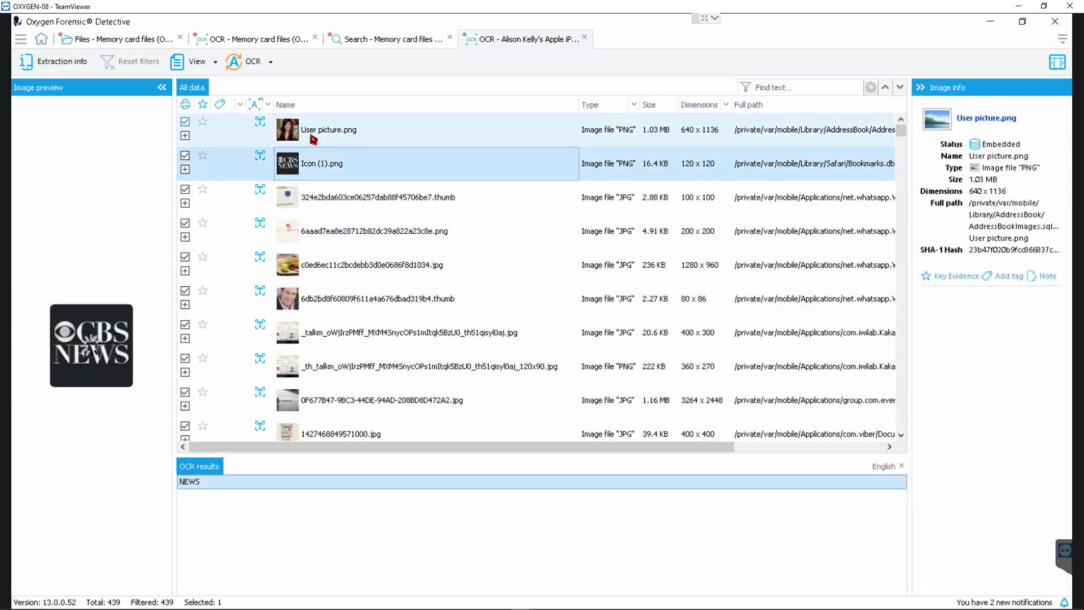
pyautogui.click(312, 138)
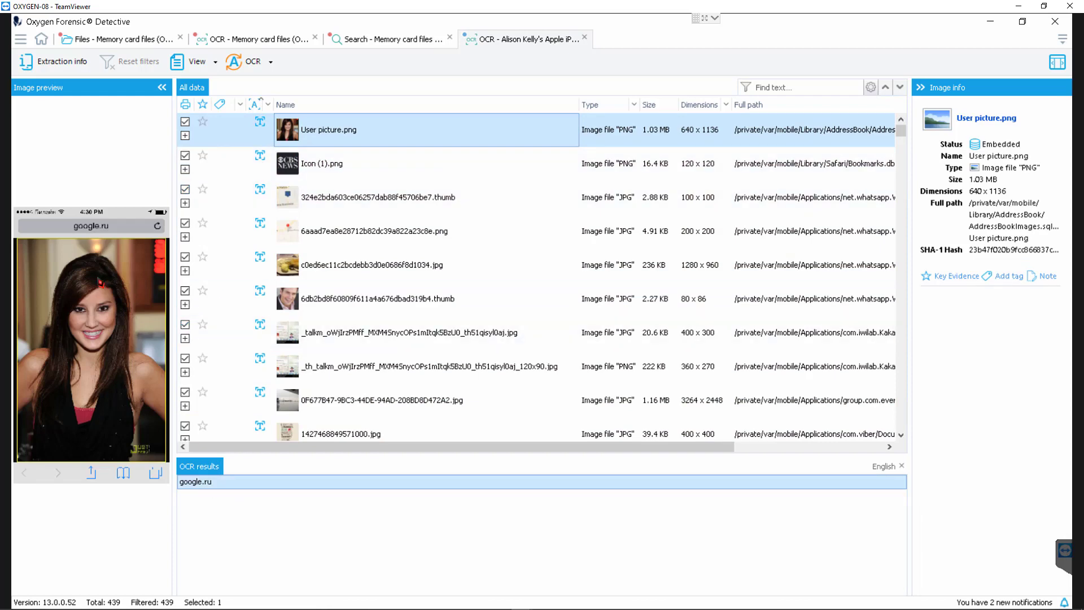
pyautogui.scroll(-3, 380, 336)
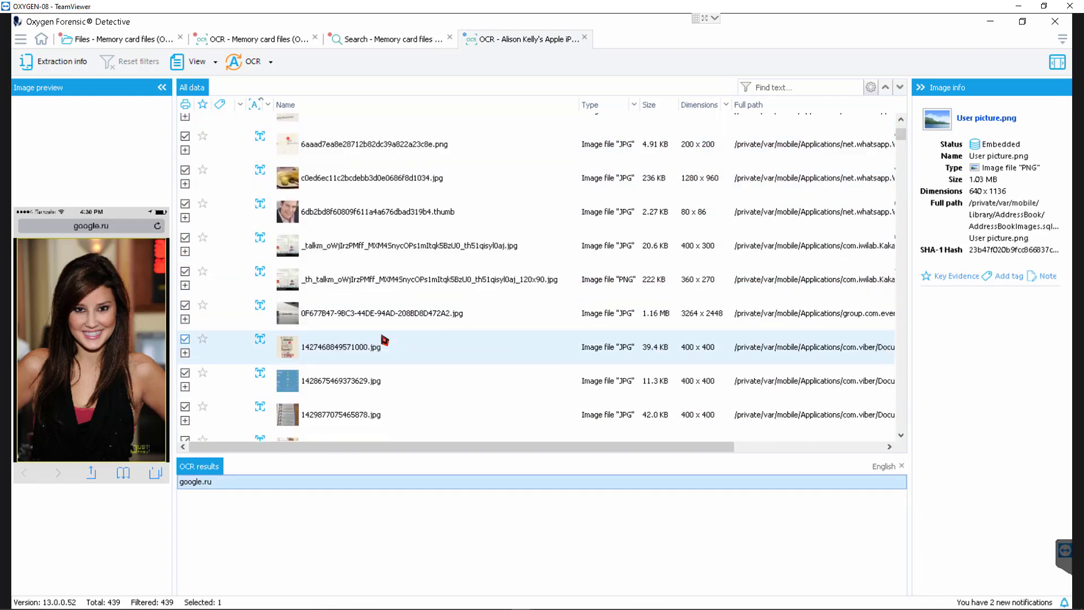
pyautogui.click(318, 355)
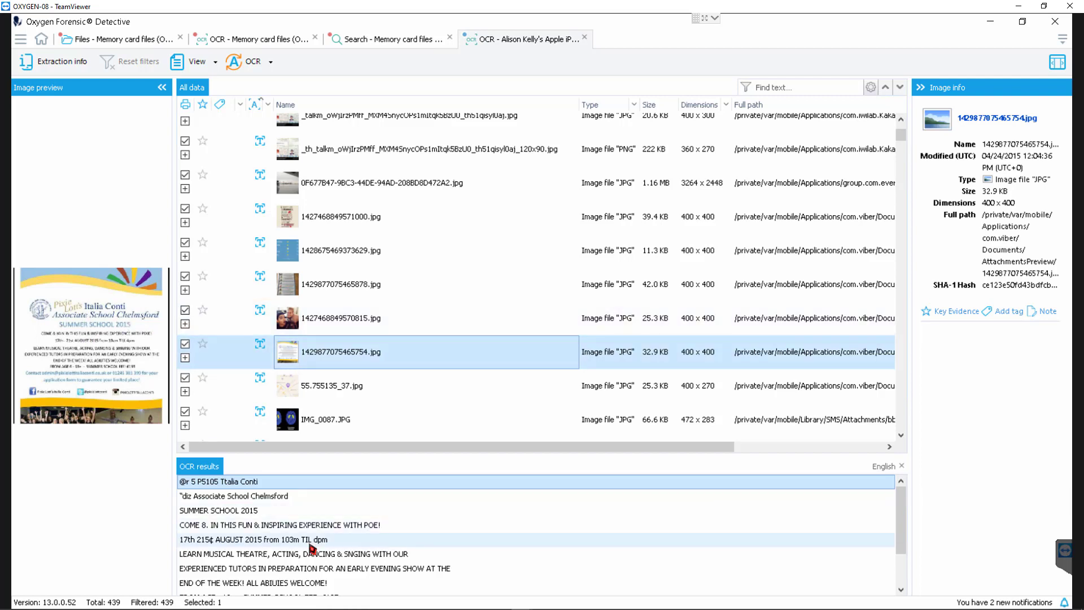
# Step: Widen the preview and outline SUMMER SCHOOL 2015, LEARN MUSICAL THEATRE and EXPERIENCED TUTORS on the flyer
pyautogui.moveTo(173, 241); pyautogui.dragTo(411, 241)
pyautogui.click(458, 514)
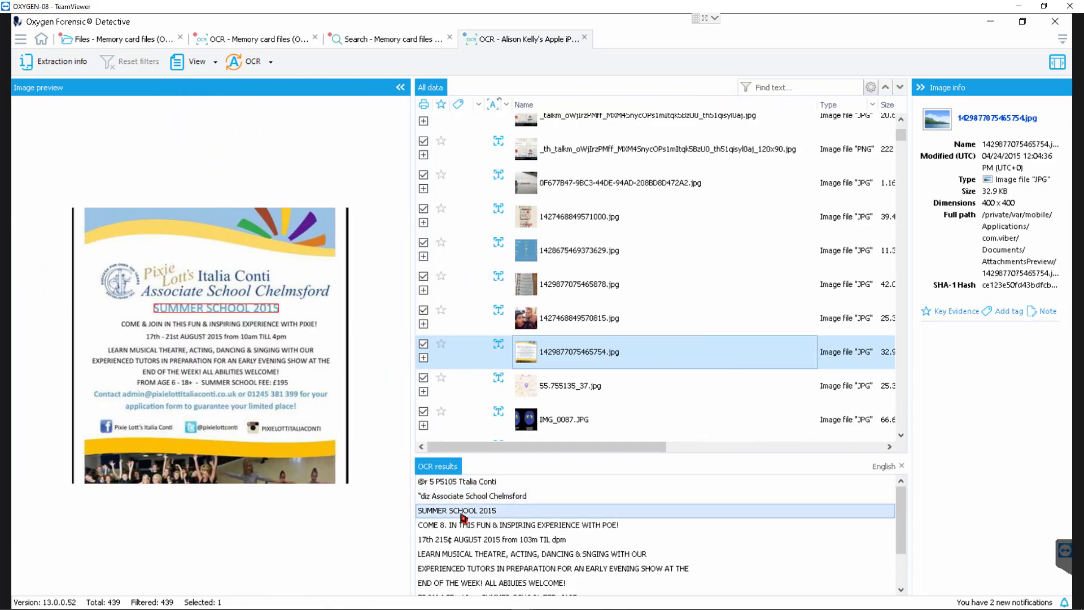
pyautogui.click(484, 555)
pyautogui.click(500, 569)
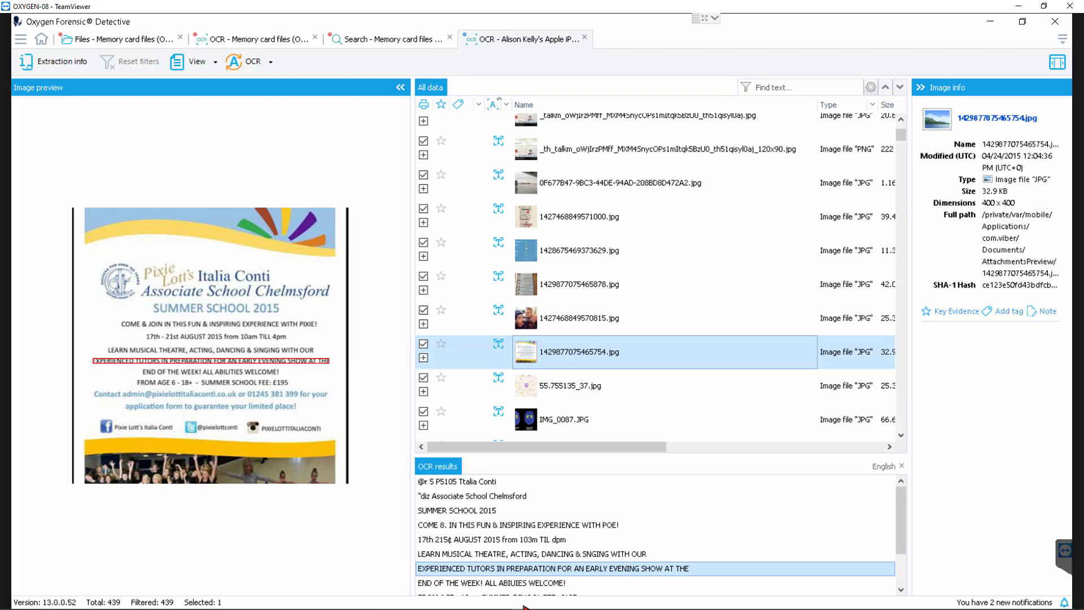
pyautogui.click(272, 62)
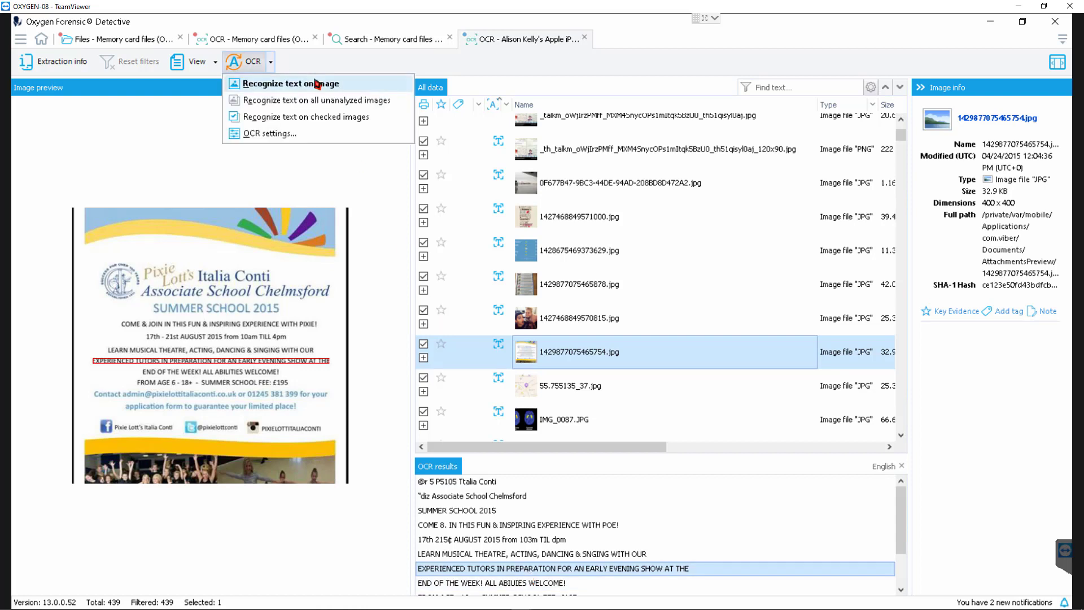
# Step: Rerun text recognition on the Icon (2).png image
pyautogui.click(508, 107)
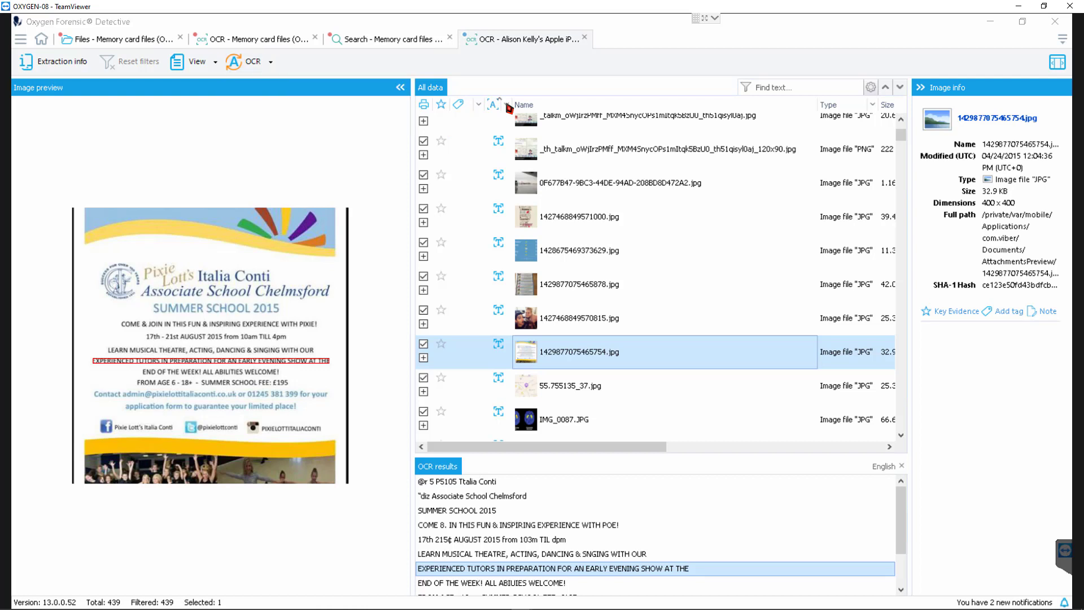
pyautogui.click(507, 105)
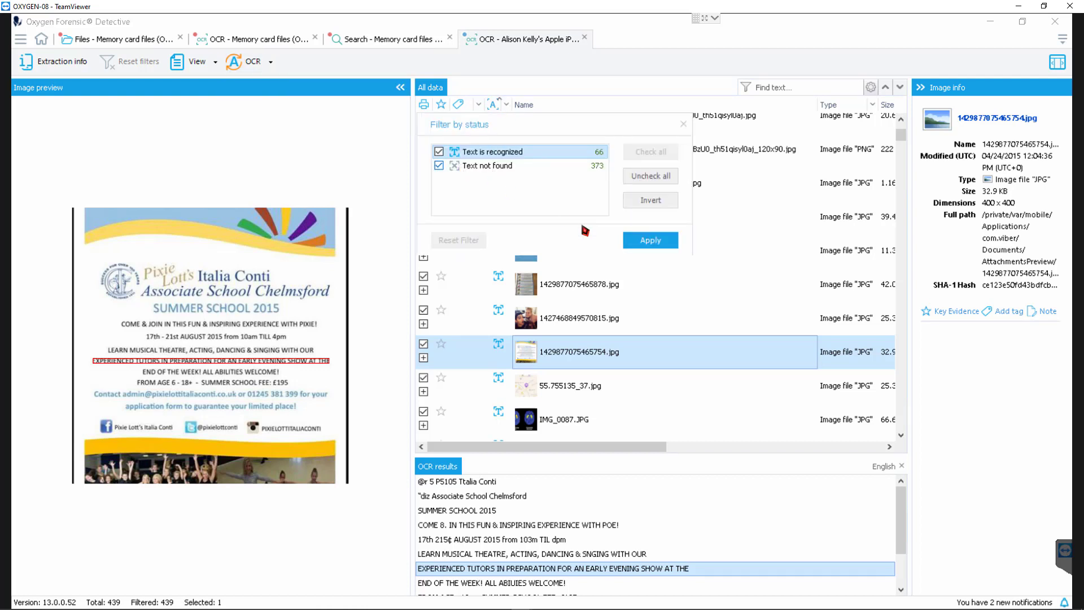
pyautogui.click(651, 240)
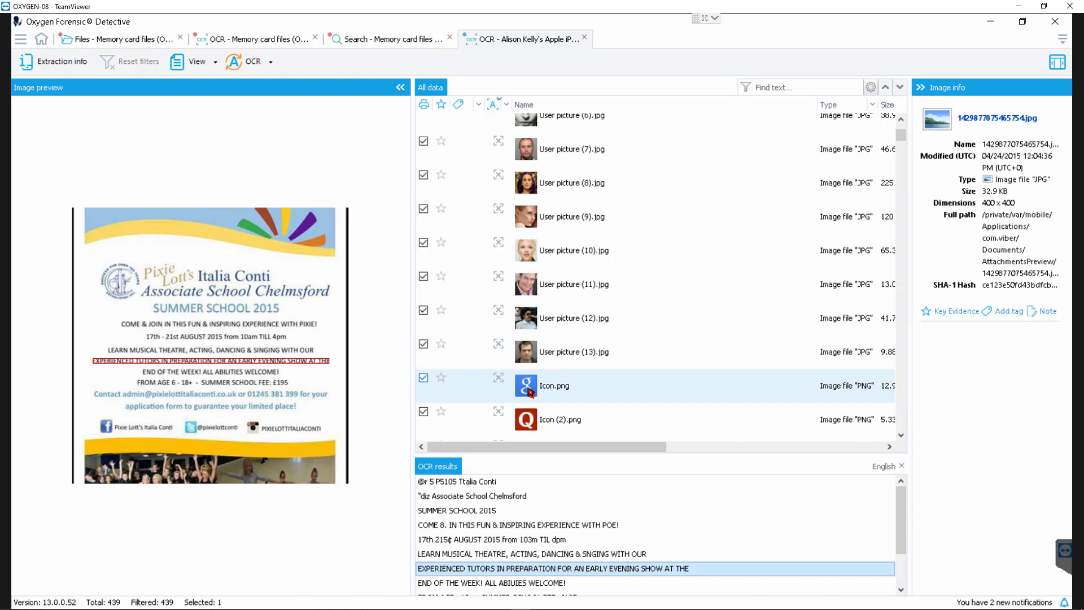
pyautogui.click(532, 422)
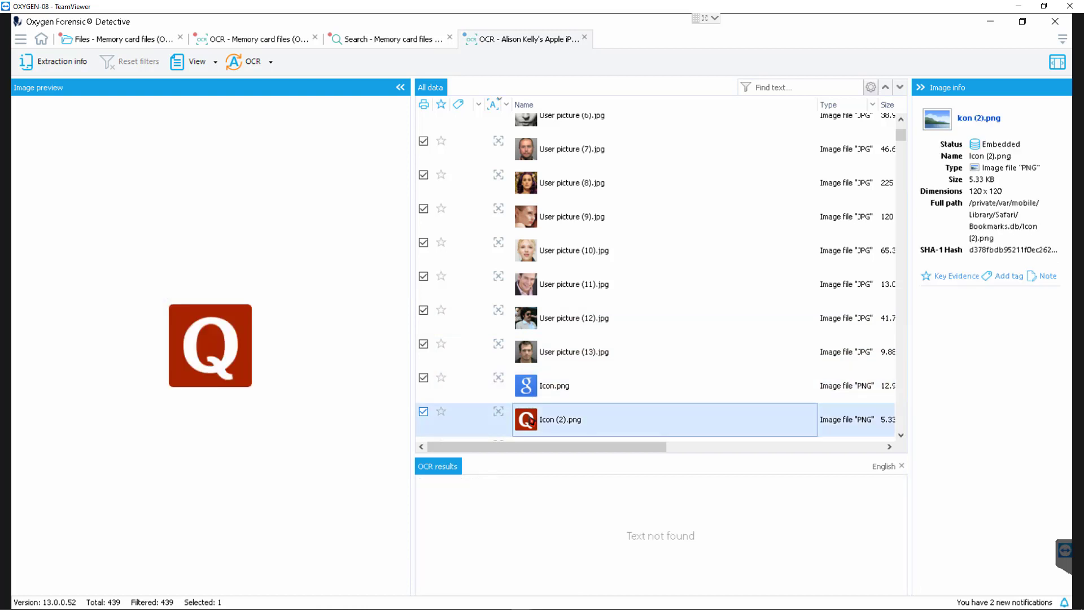
pyautogui.click(272, 63)
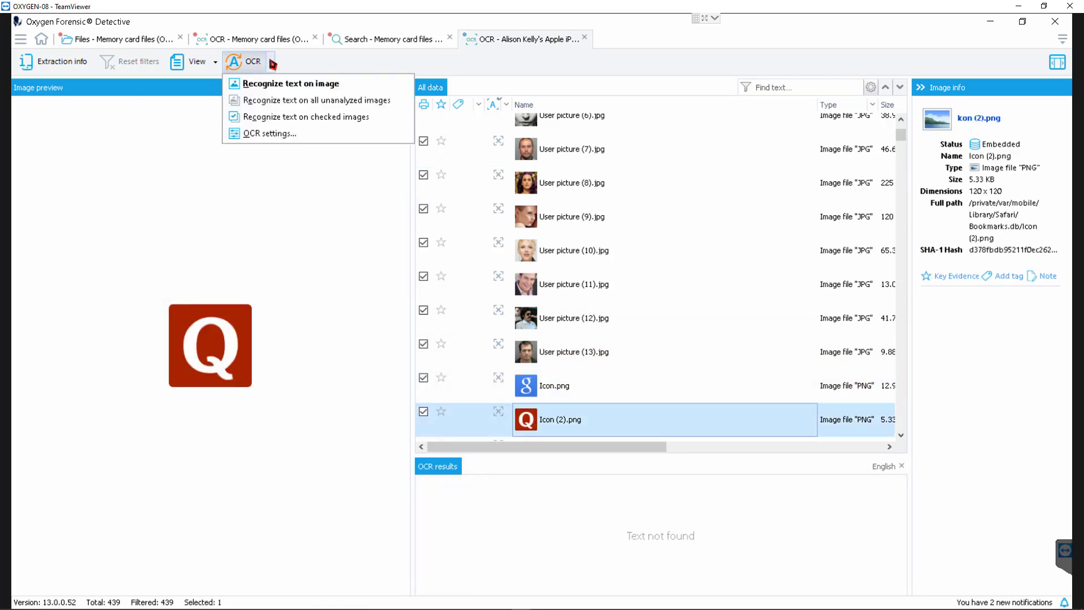
pyautogui.click(291, 85)
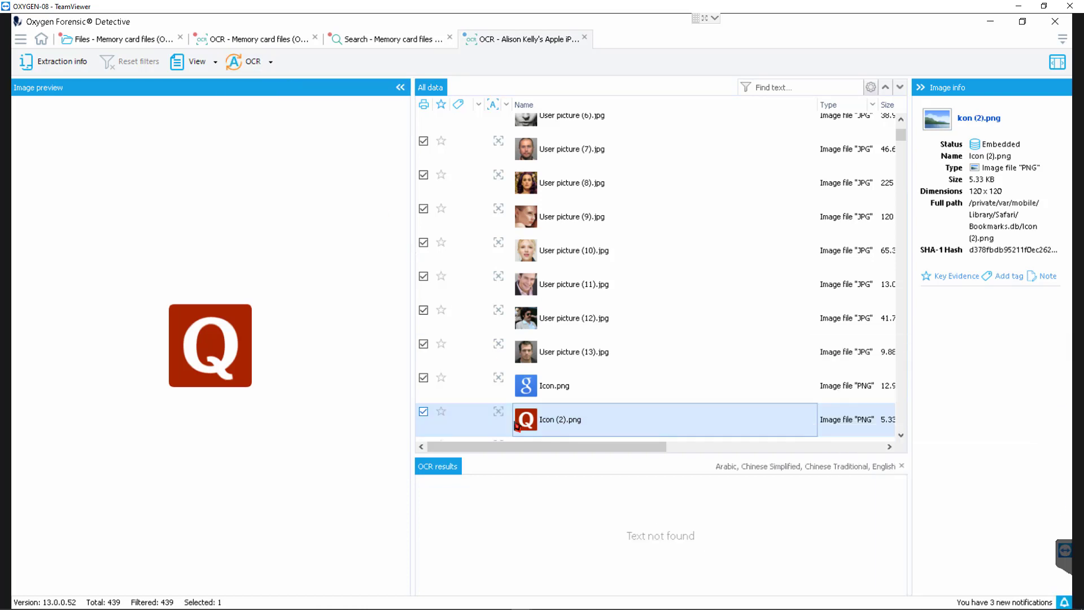
# Step: Filter the status column to exclude Text not found, leaving 66 images
pyautogui.click(508, 106)
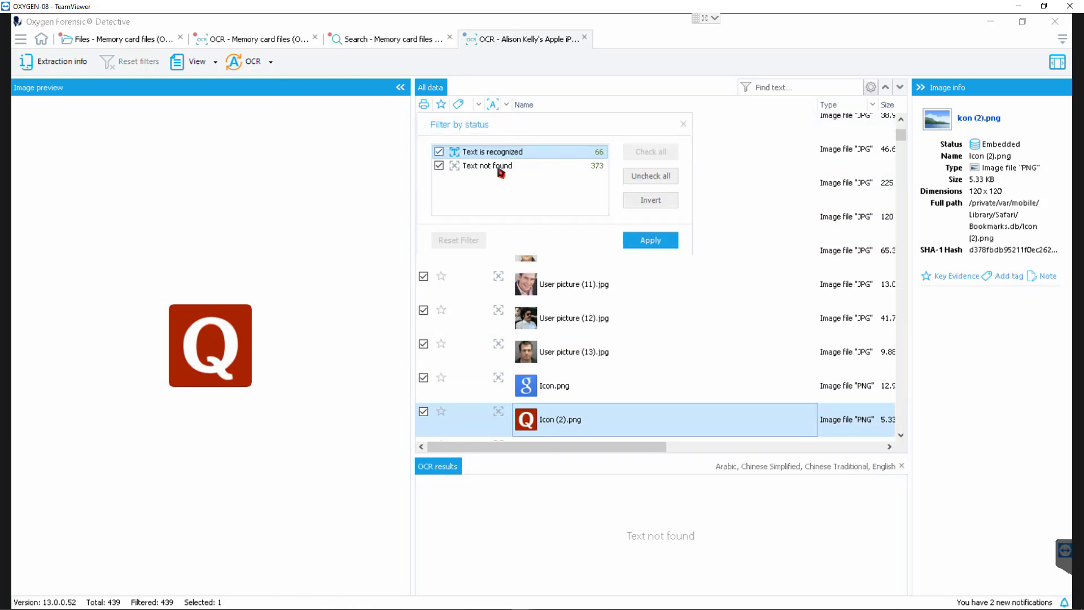
pyautogui.click(439, 166)
pyautogui.click(650, 240)
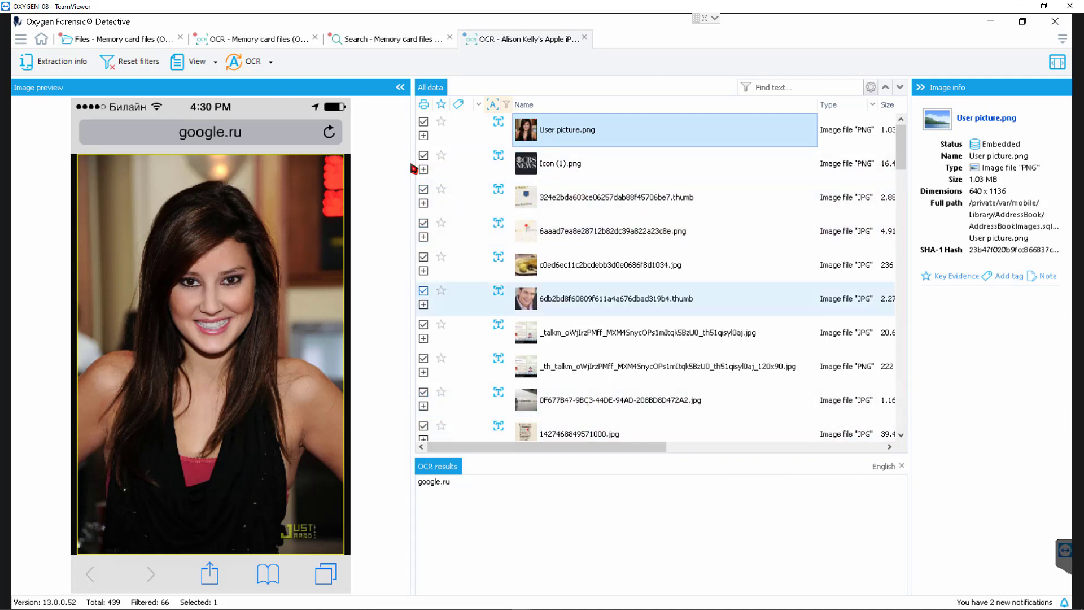
# Step: Open the OCR dropdown menu in the toolbar
pyautogui.click(272, 64)
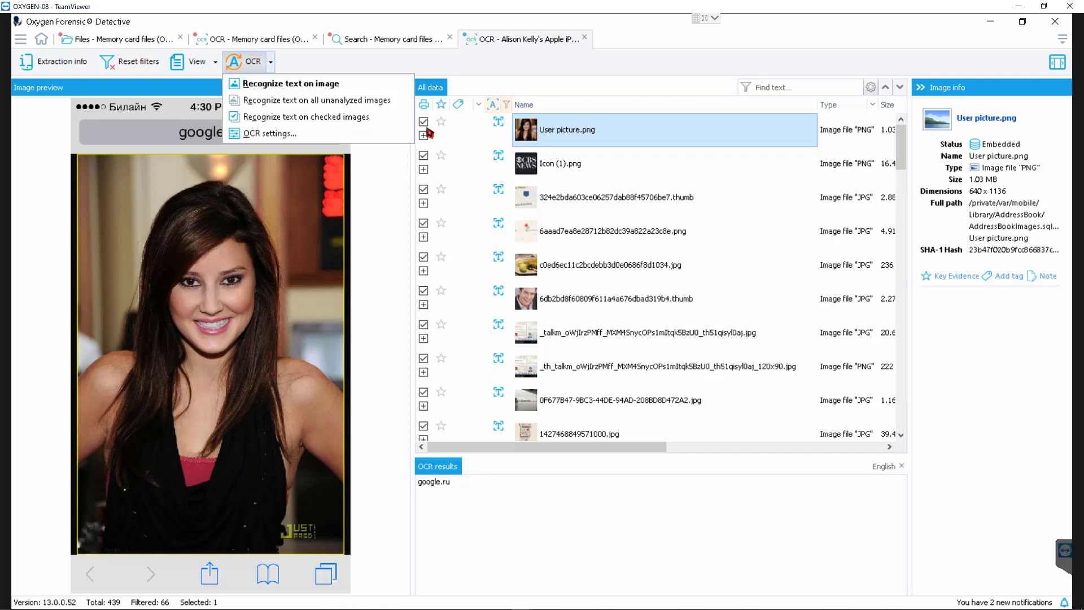
# Step: Open OCR settings showing recognition languages and the 322 x 322 px minimum image size
pyautogui.click(290, 133)
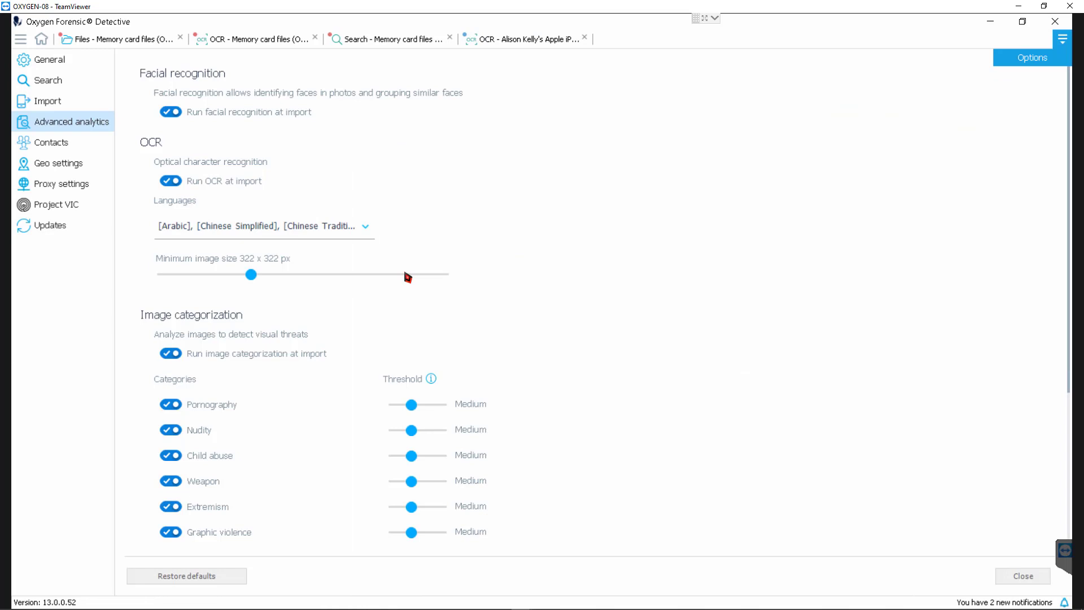